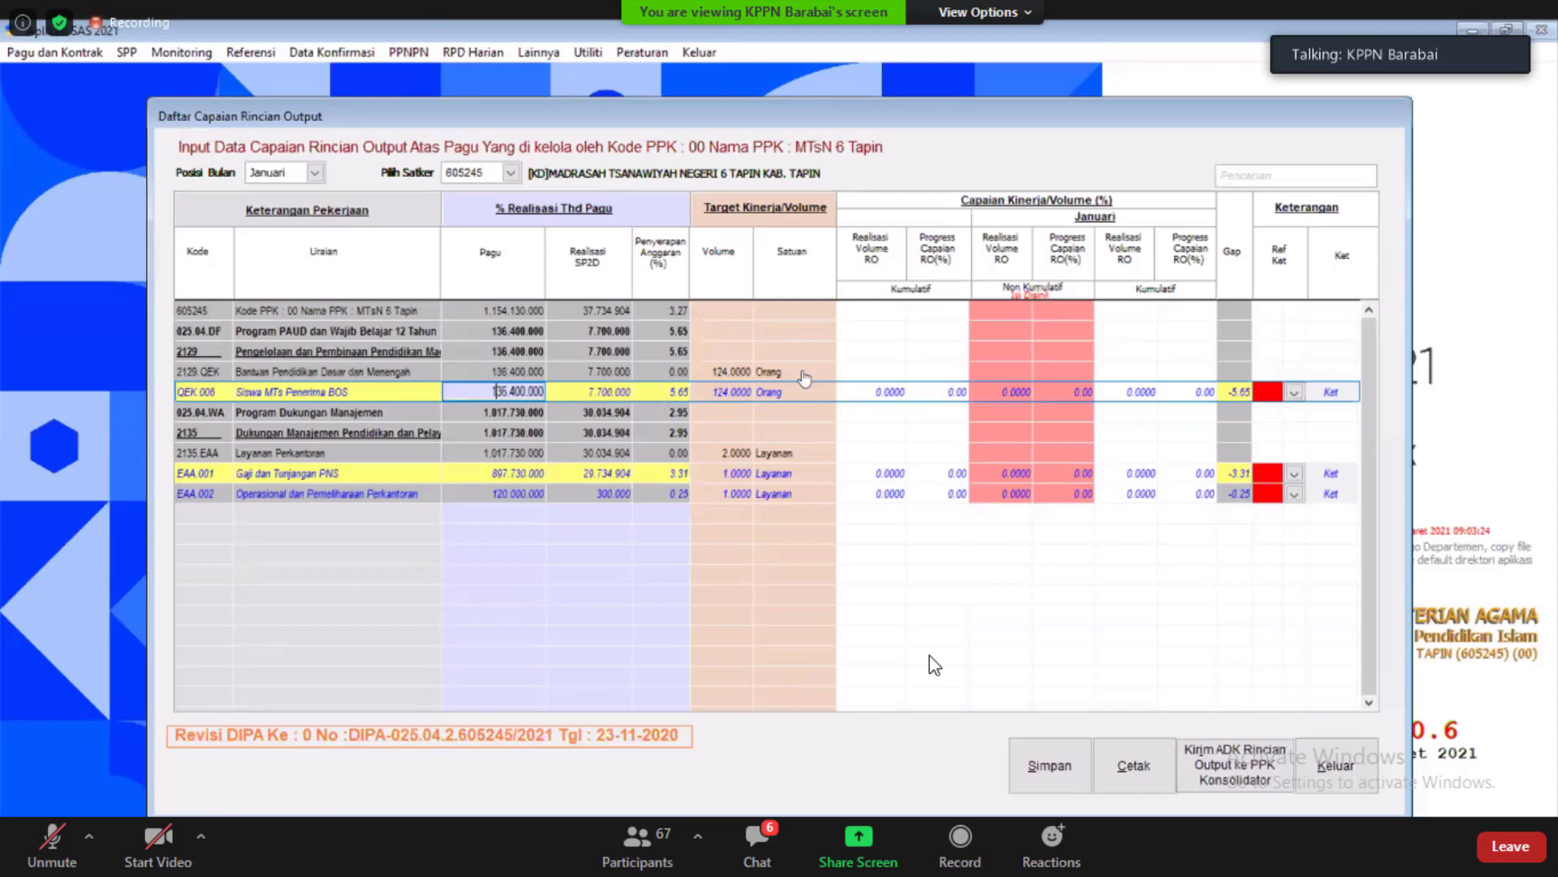
For Siswa MTs Penerima BOS (QEK.006), enter January's non-cumulative realisation volume as 7 and progress as 5%
key(Up)
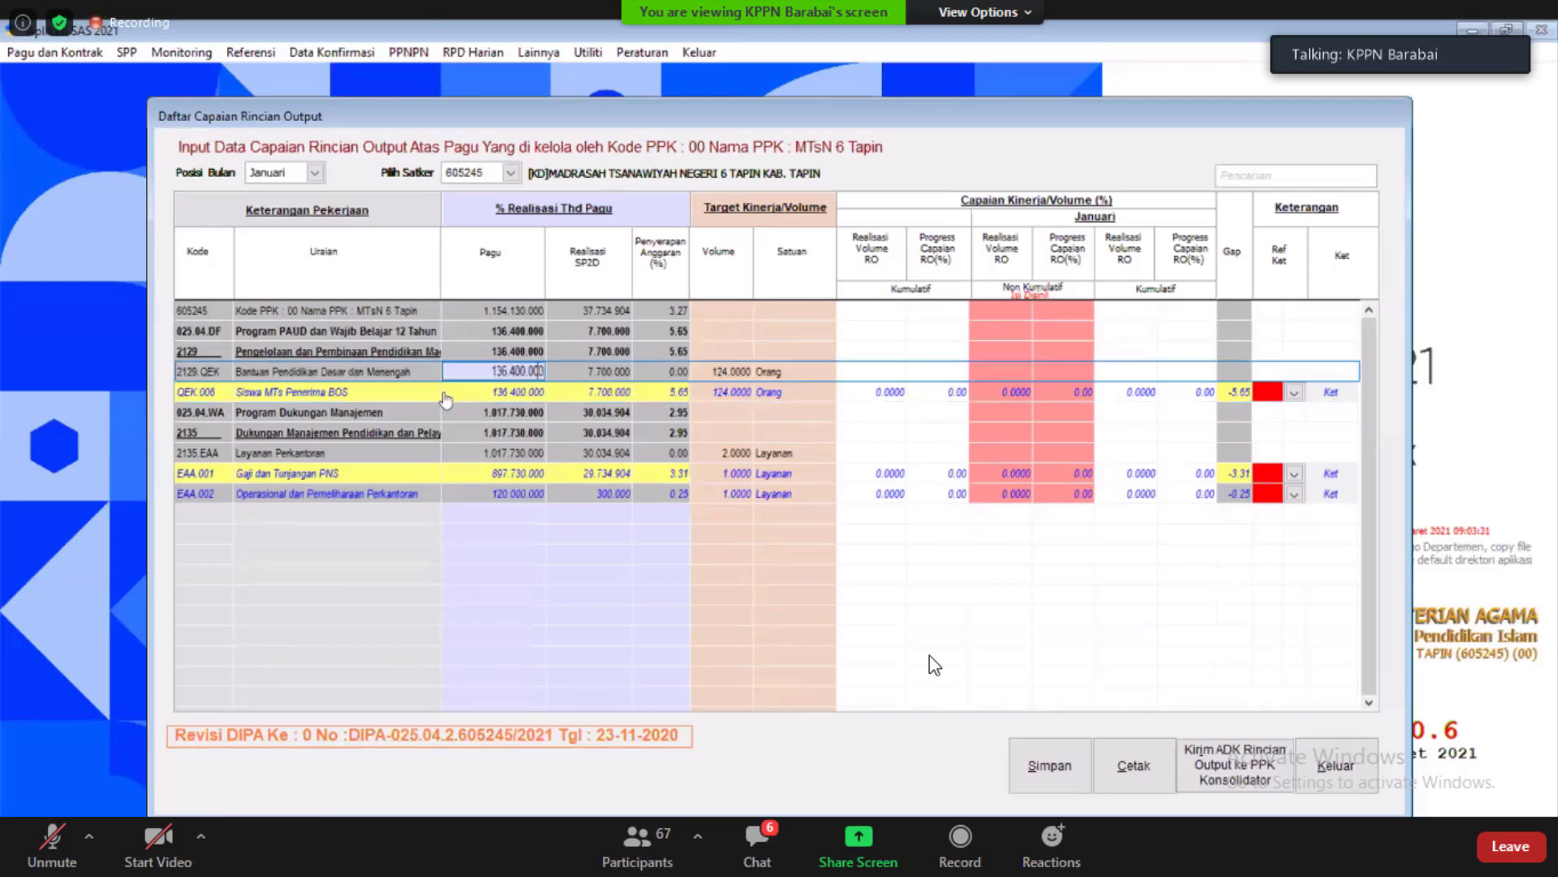
click(454, 393)
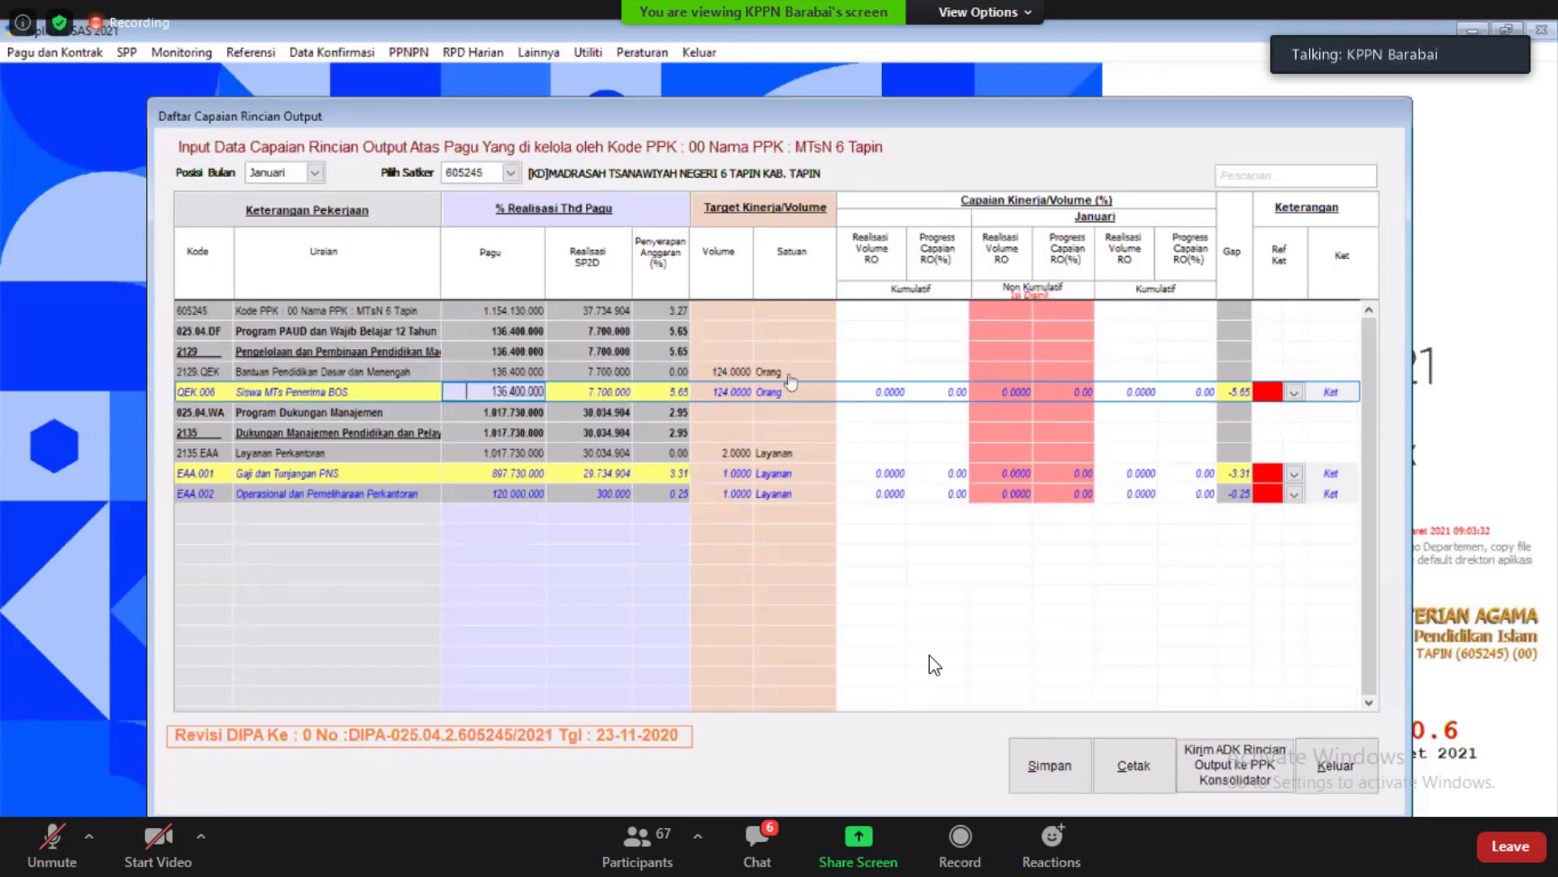
click(1005, 392)
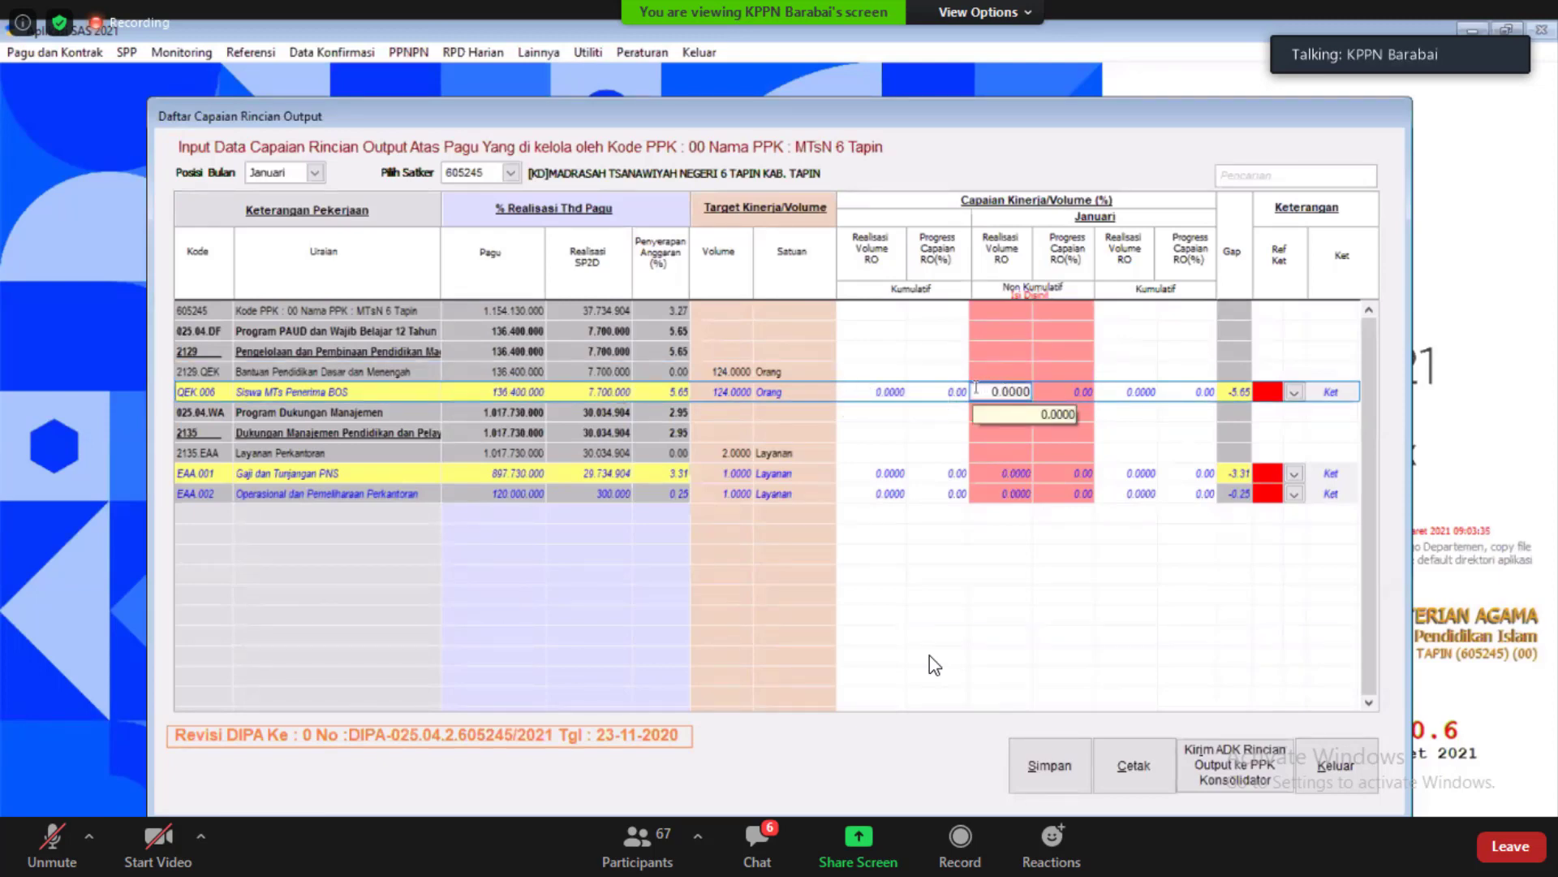
drag(978, 391, 1027, 391)
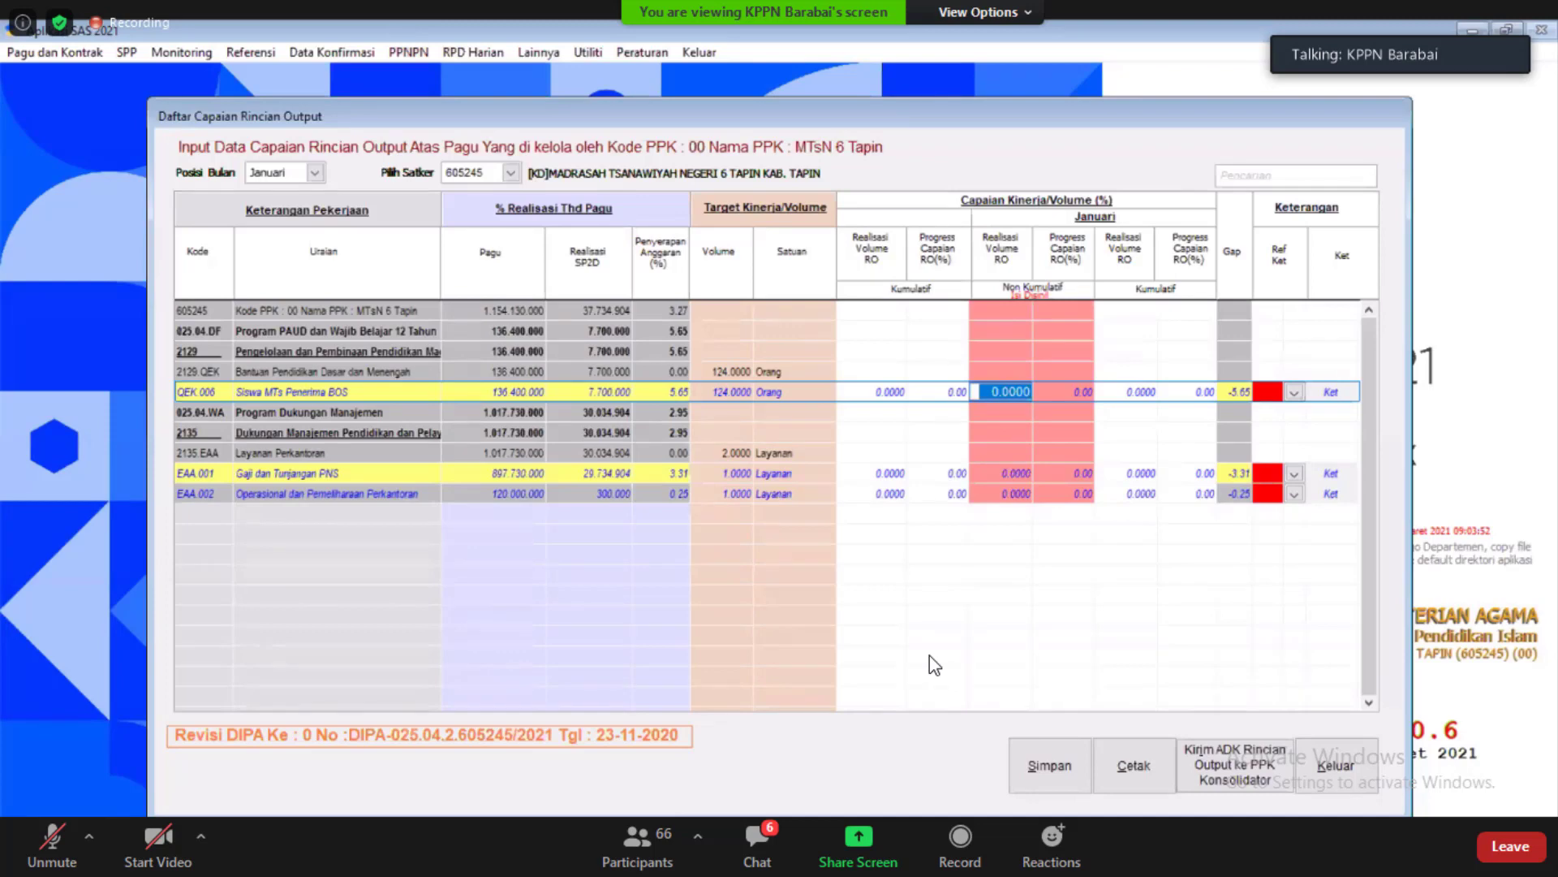
text(7.)
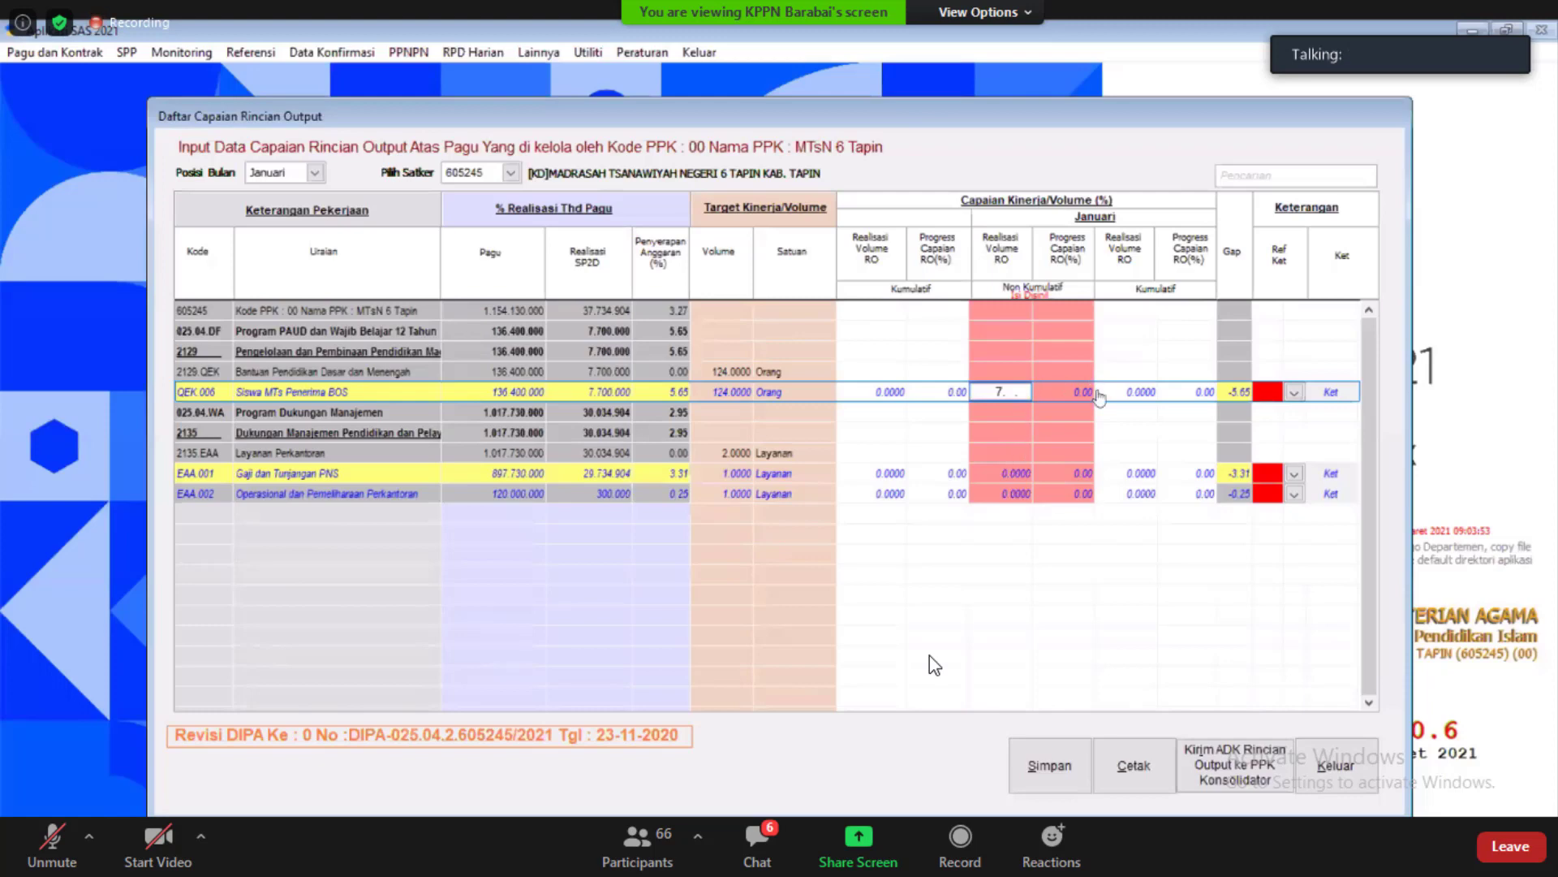
key(Tab)
text(5)
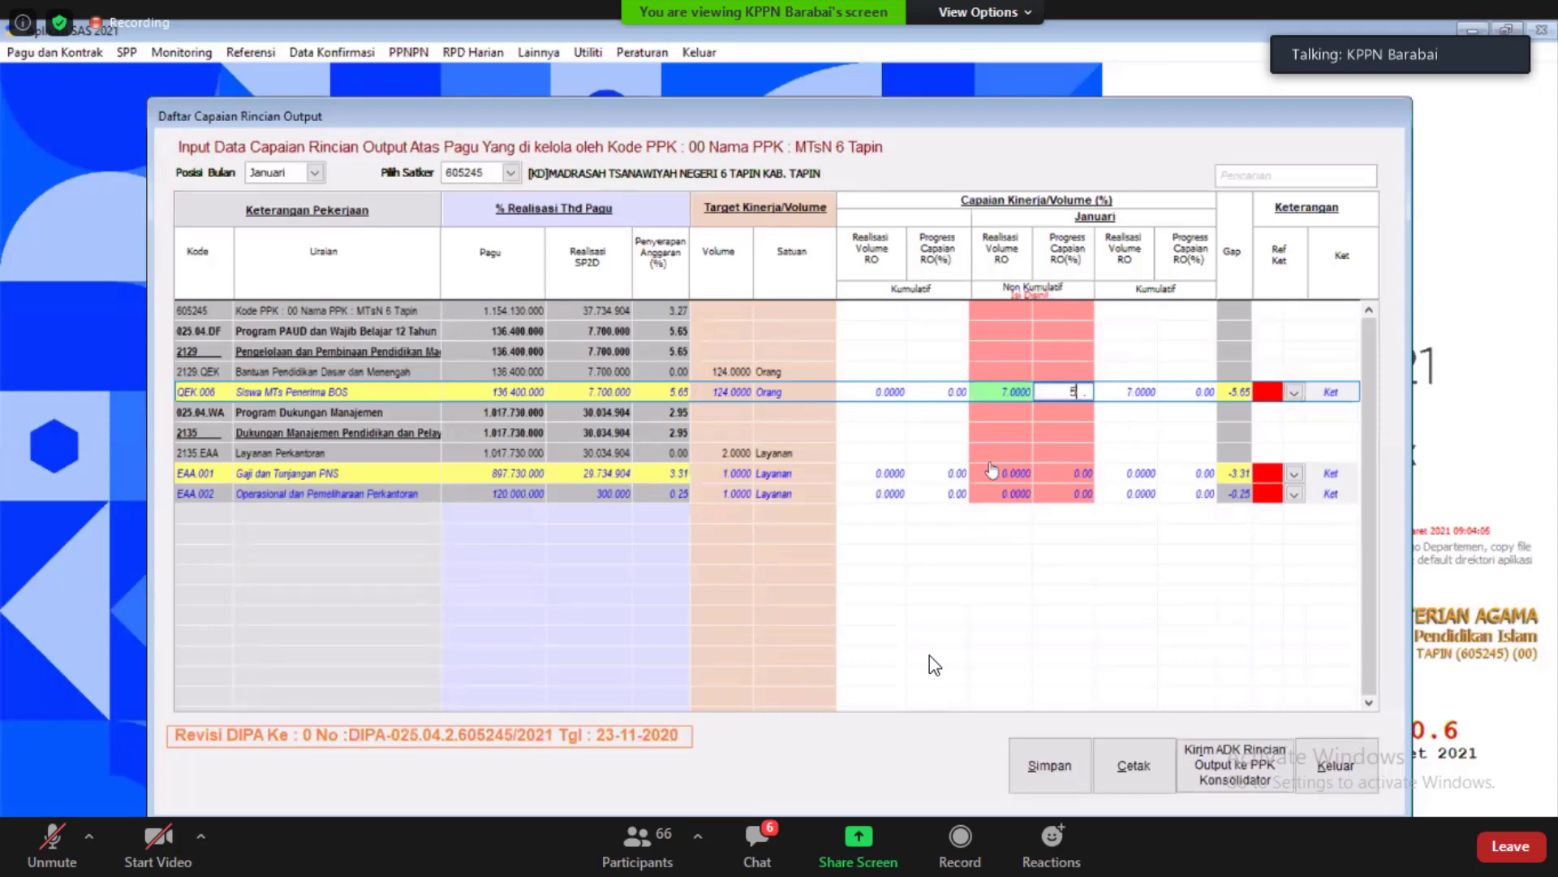
For Gaji dan Tunjangan PNS (EAA.001), enter January's non-cumulative realisation volume as 0 and progress as 5%
click(990, 469)
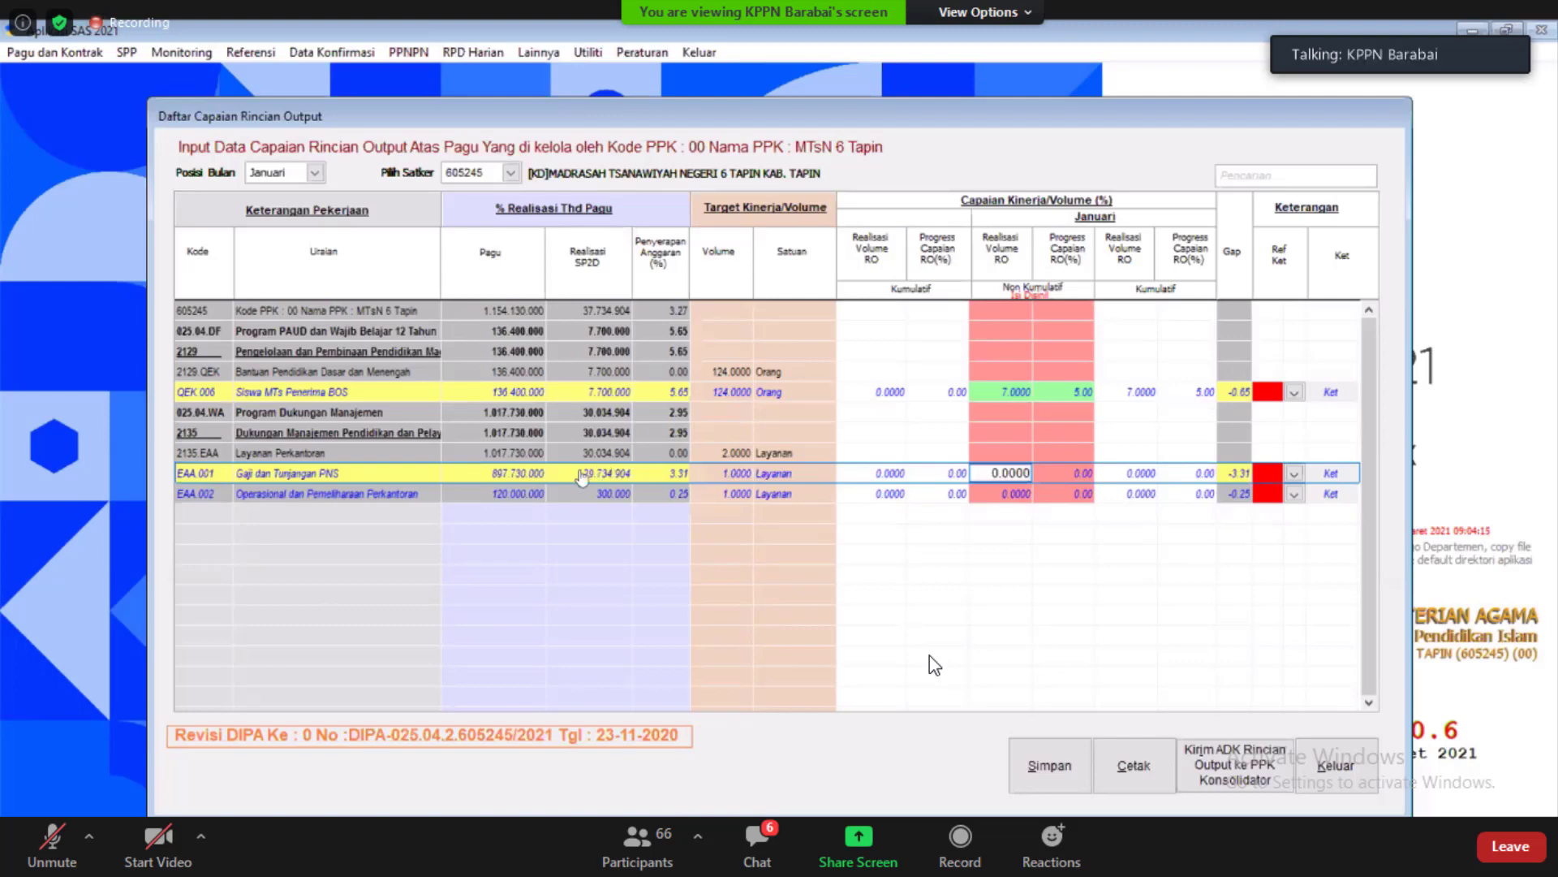
click(1006, 472)
text(0.)
click(1053, 471)
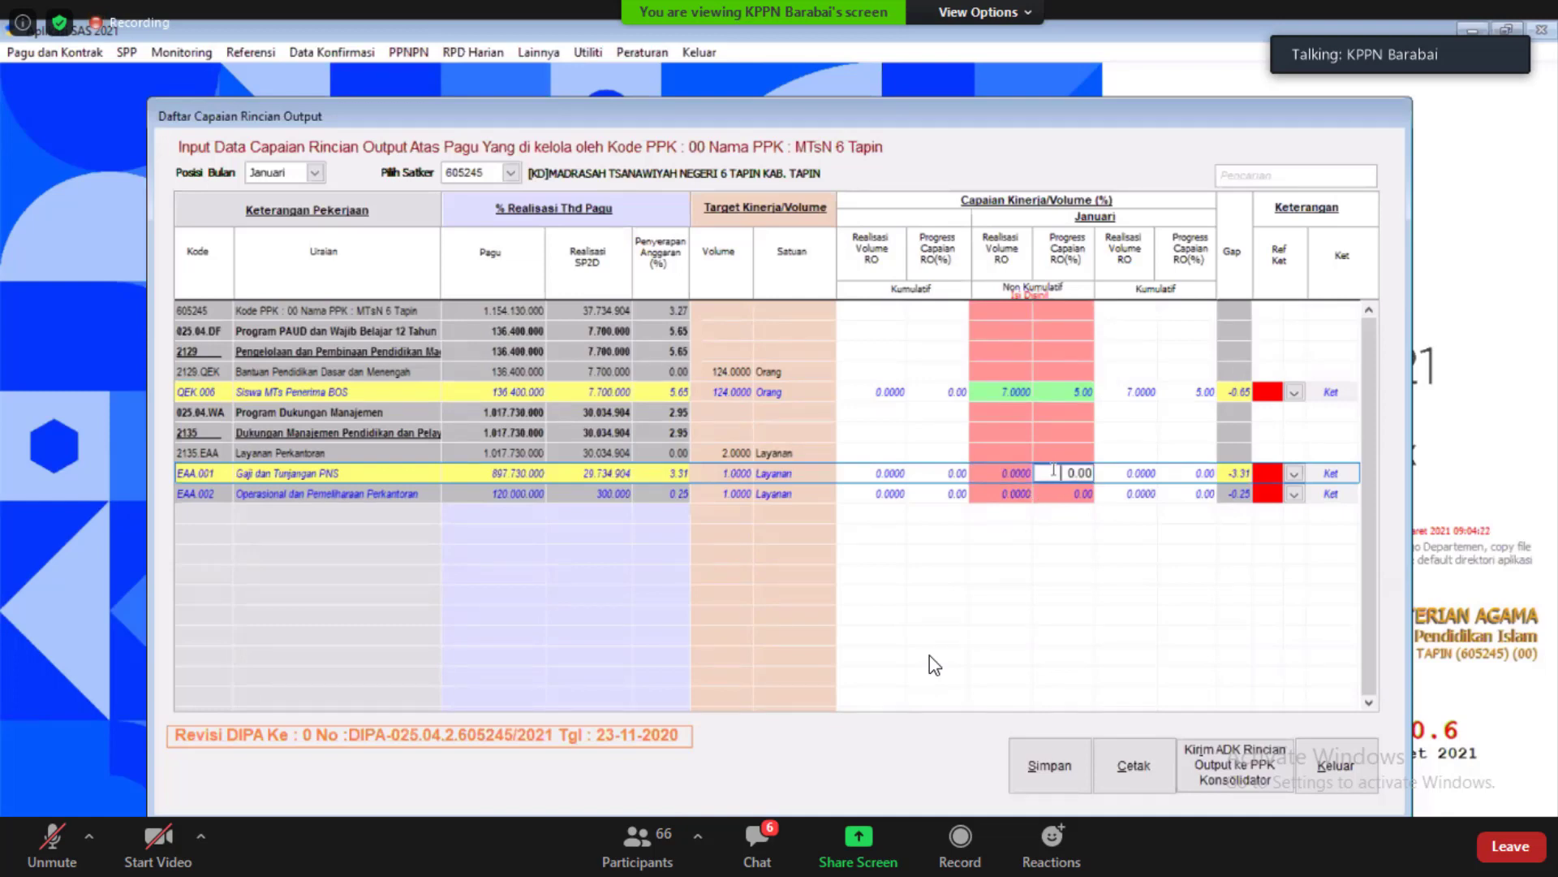
double_click(1054, 471)
text(5.)
For Operasional dan Pemeliharaan Perkantoran (EAA.002), enter January's non-cumulative realisation volume as 0 and progress as 2%
click(999, 495)
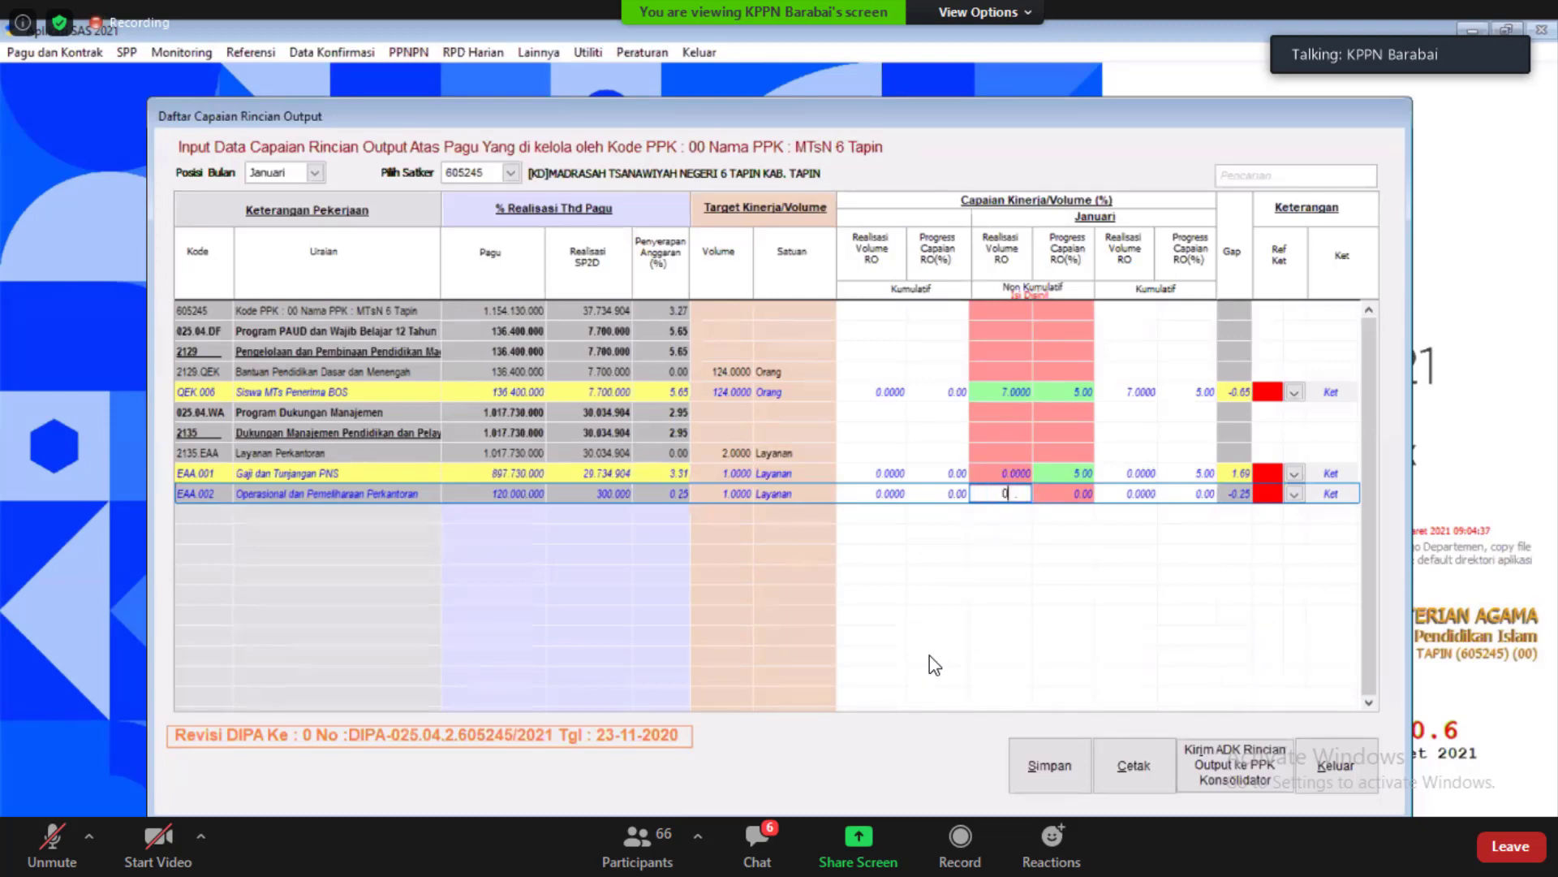
click(1057, 493)
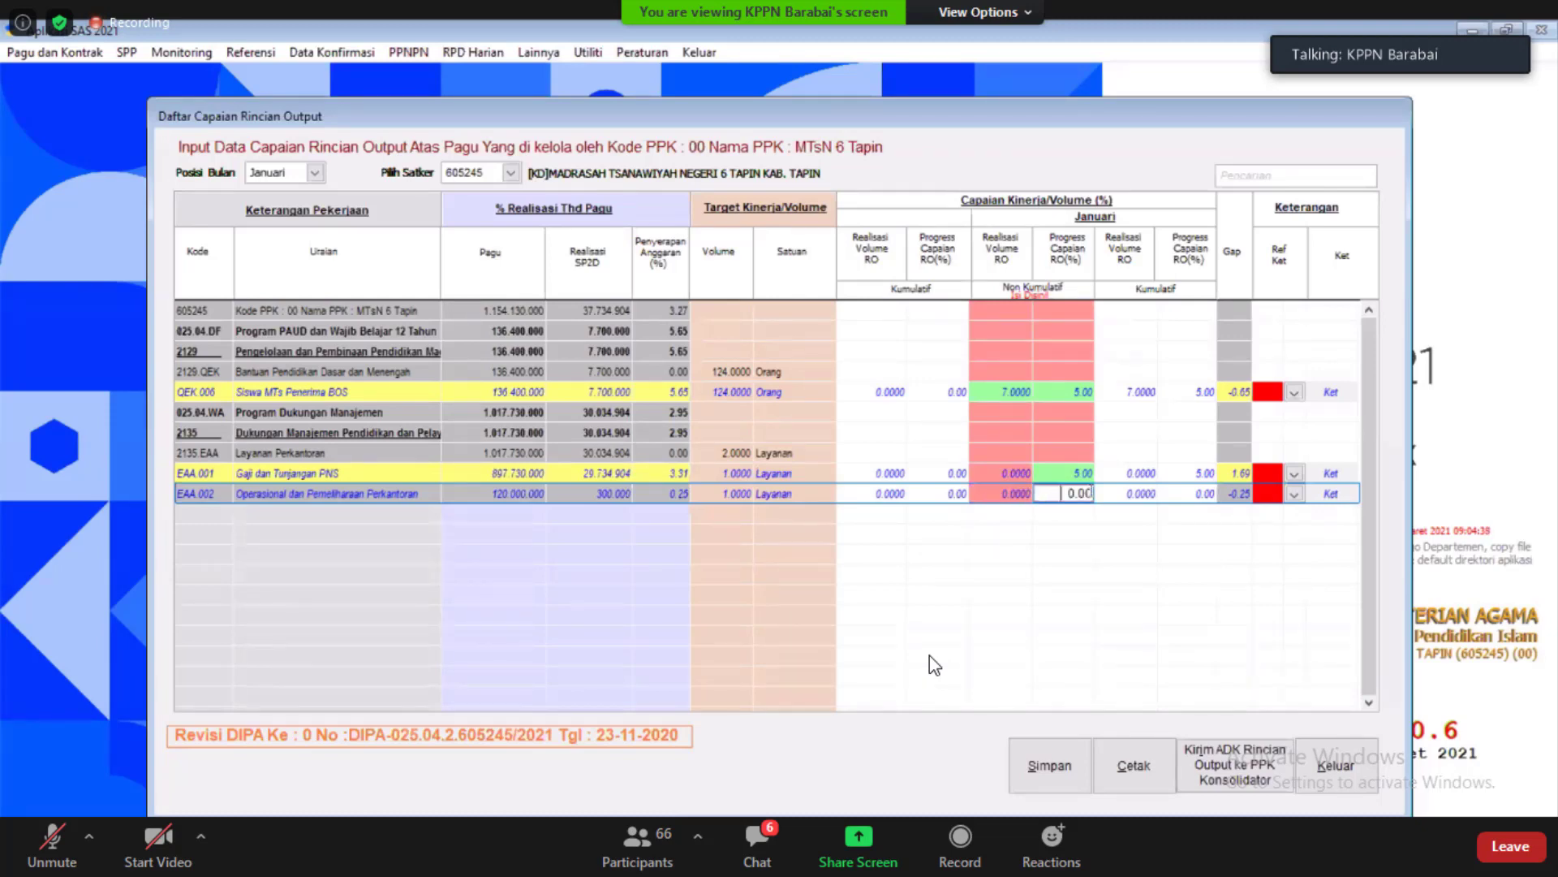
double_click(1088, 495)
text(2.)
key(Return)
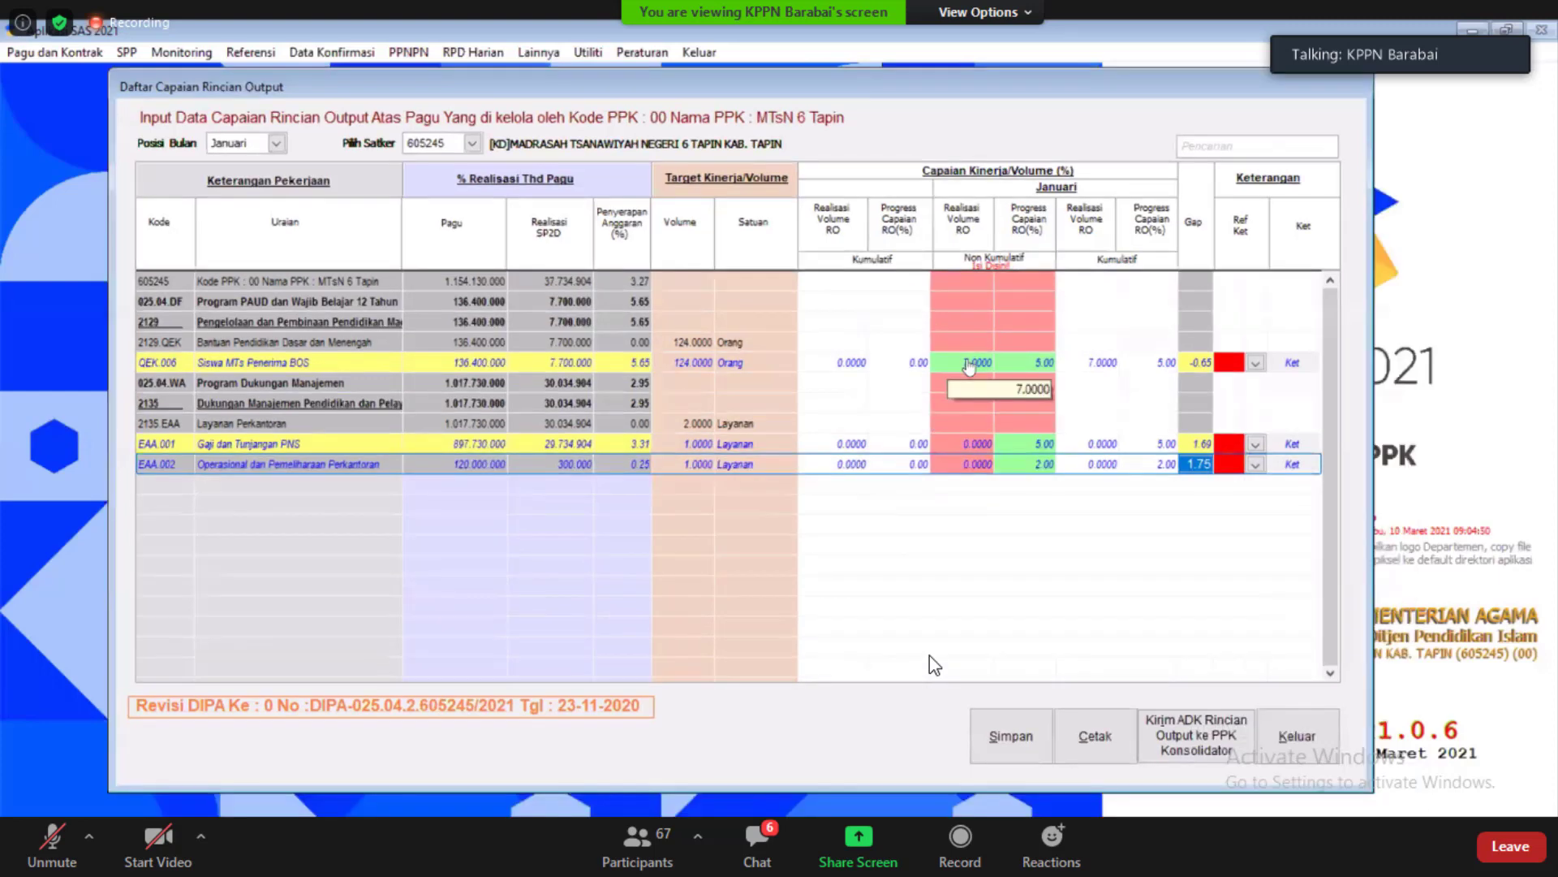
click(1027, 469)
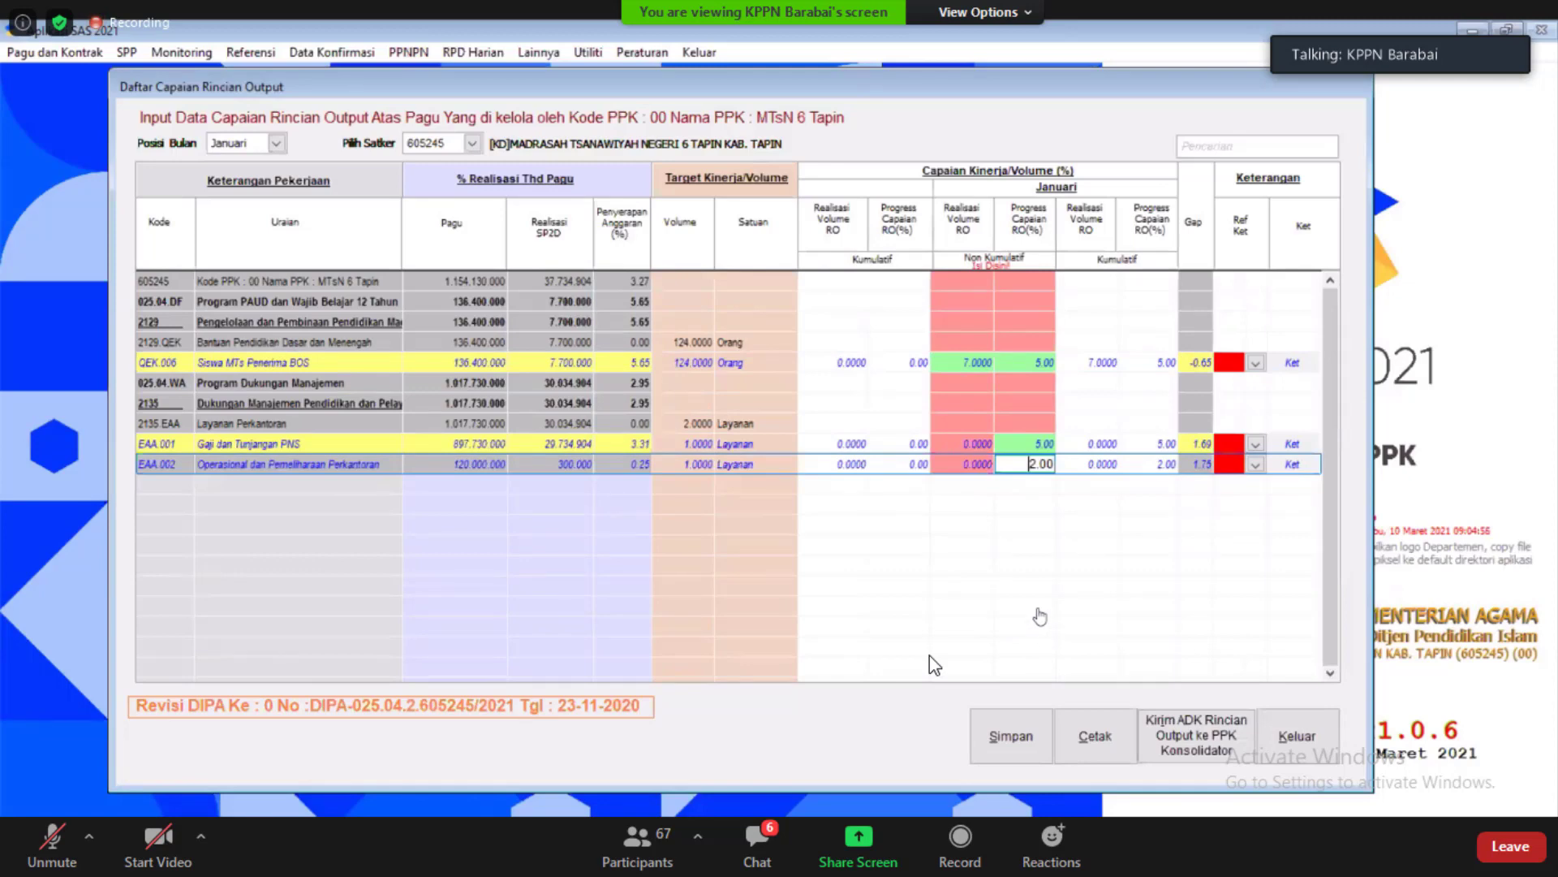
click(1023, 364)
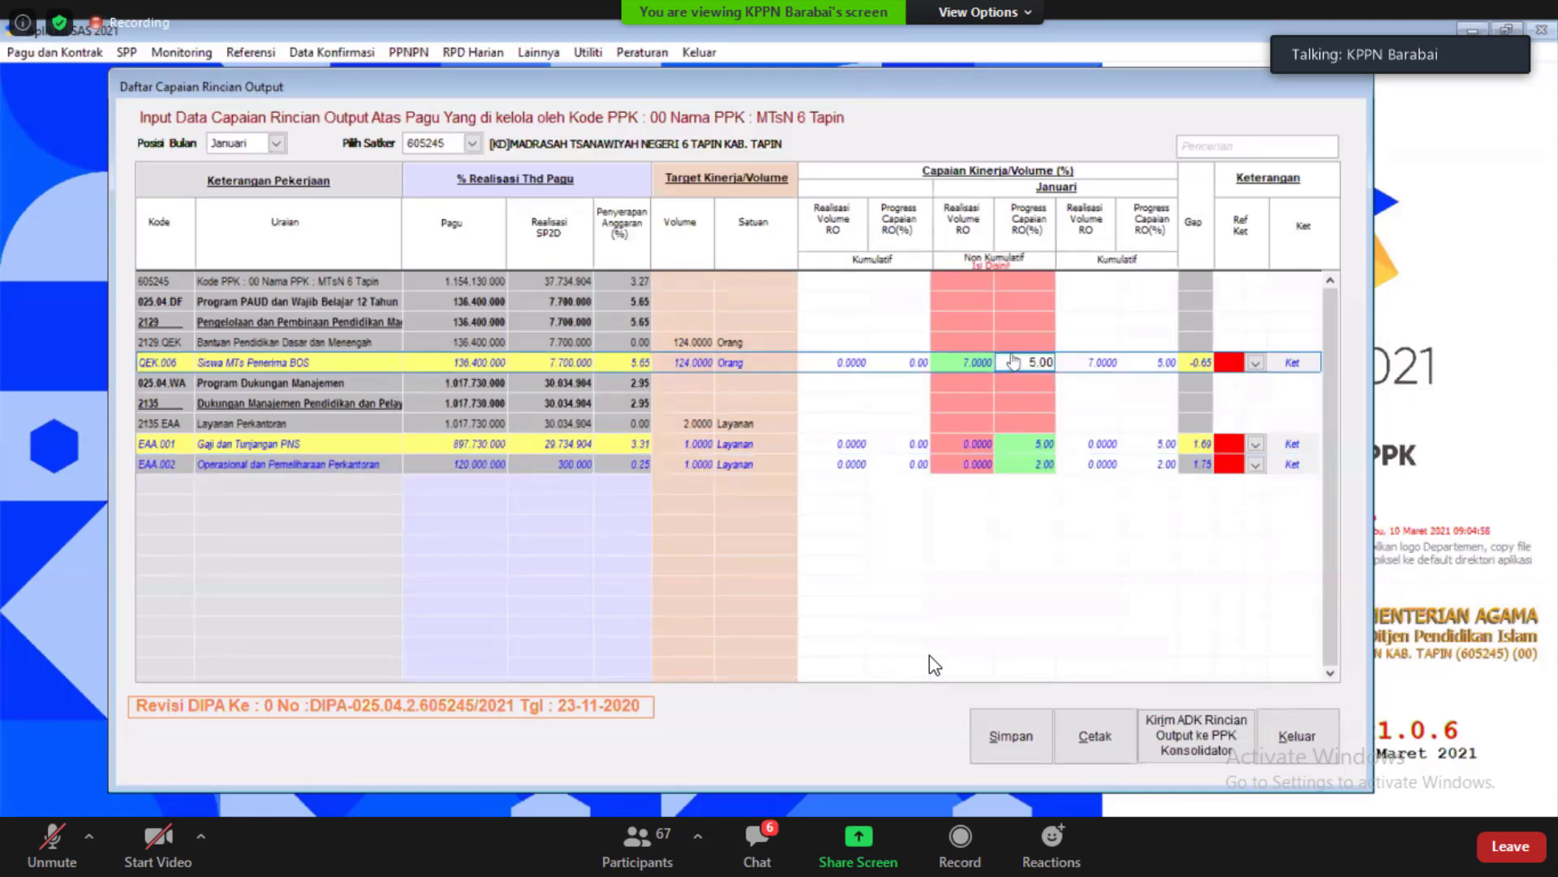
click(963, 362)
key(Tab)
click(962, 362)
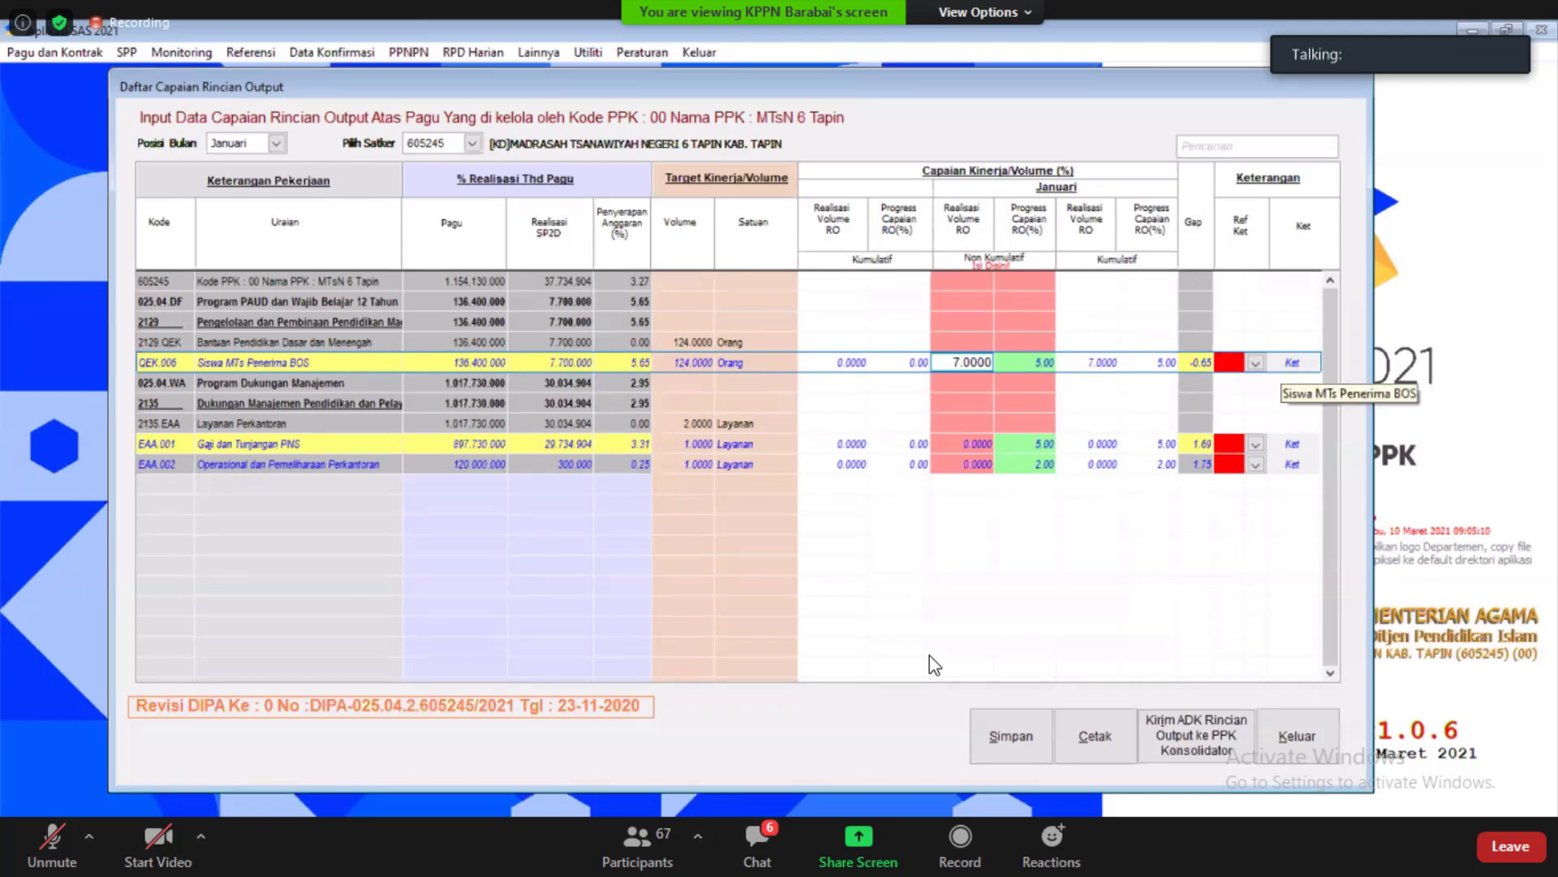
Write the QEK.006 explanation: "S.d. bulan Januari 2021 PCRO sebesar 5% dengan RVRO sebesar 7 siswa"
key(Return)
text(S.d.)
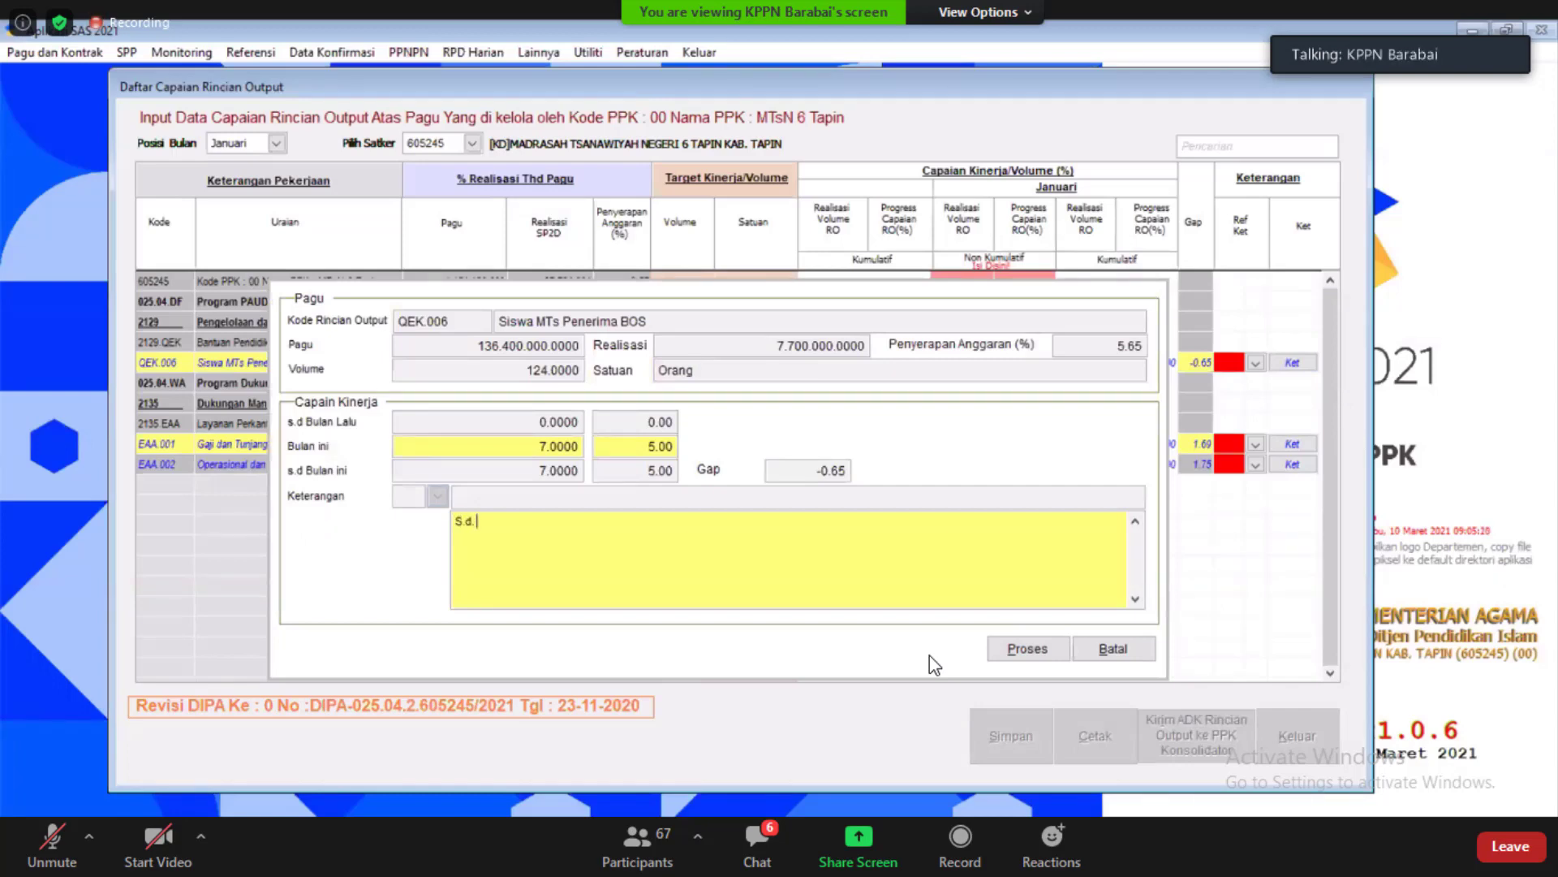
text( bulan Januari 2021 PCRO te)
key(BackSpace)
key(BackSpace)
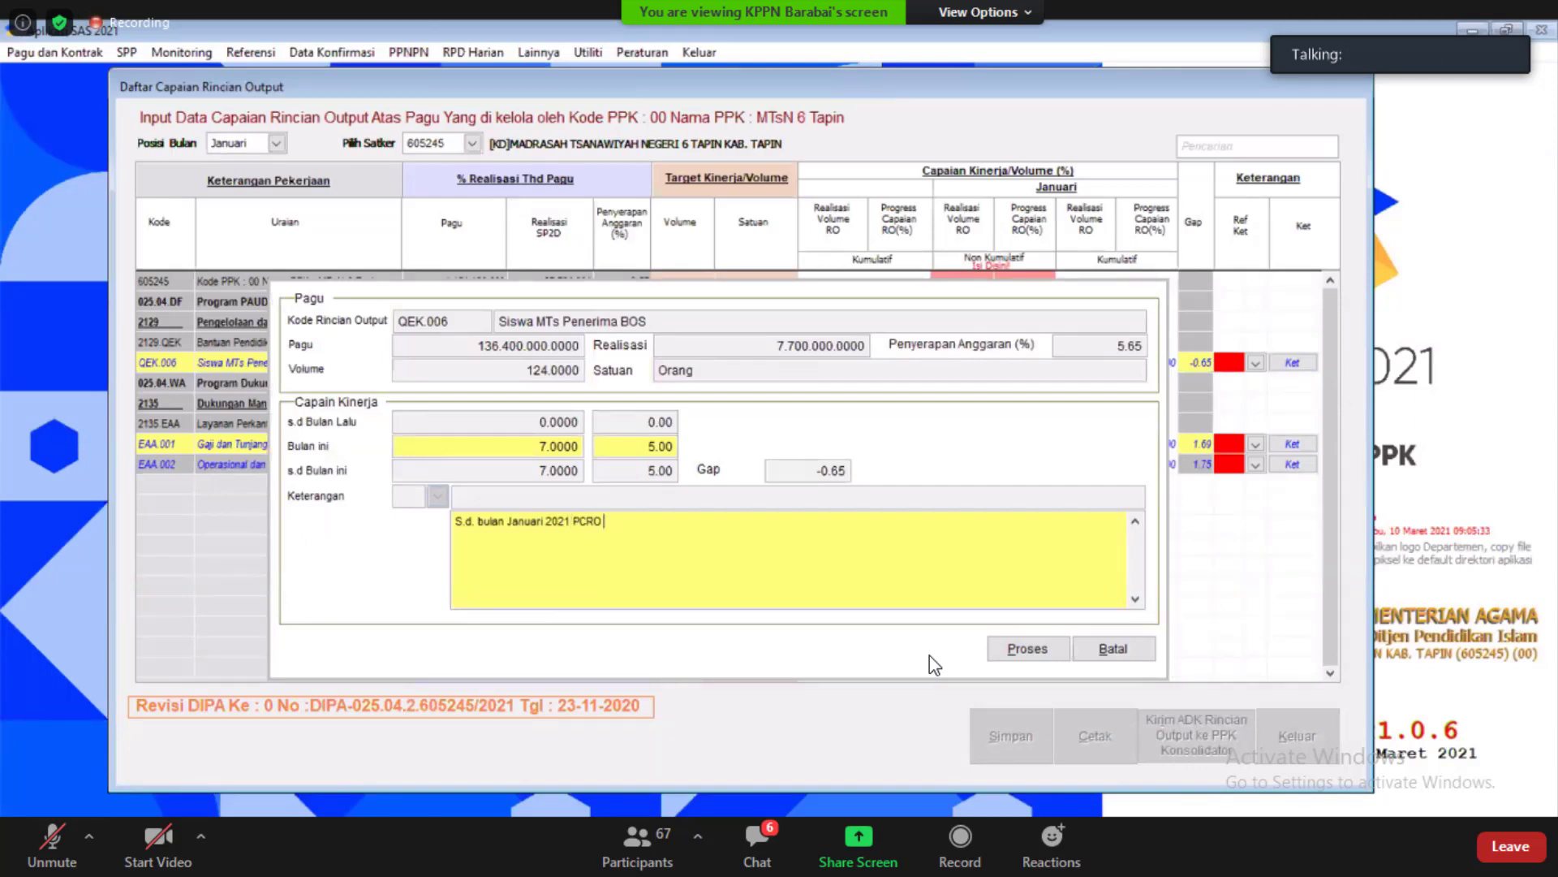
text(seba)
key(BackSpace)
text(esar)
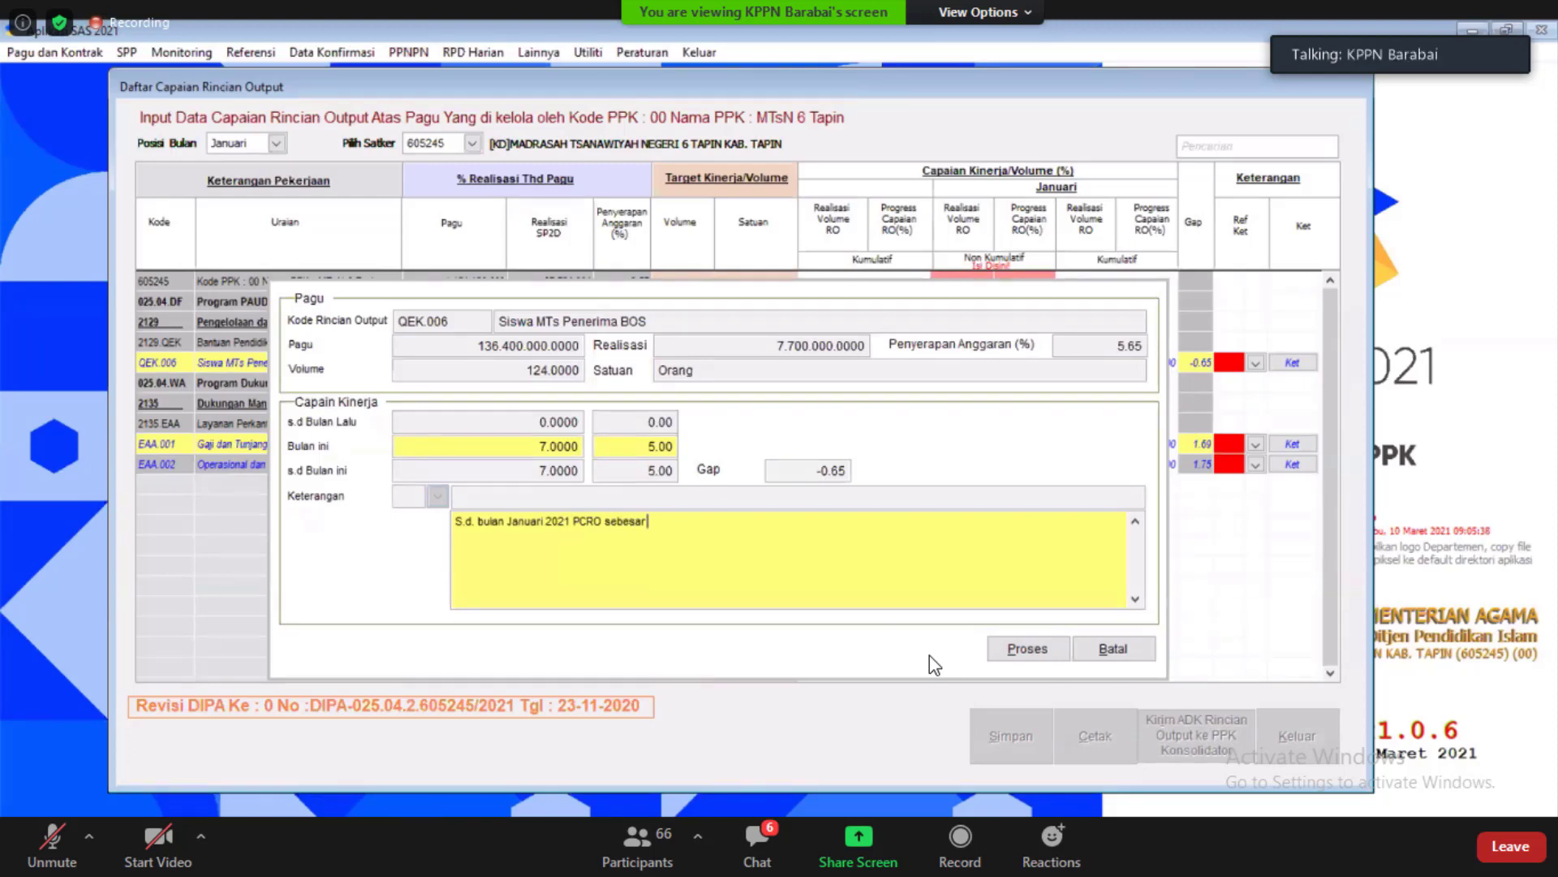
text( 5)
text(% dengan RVRO sebesar 7)
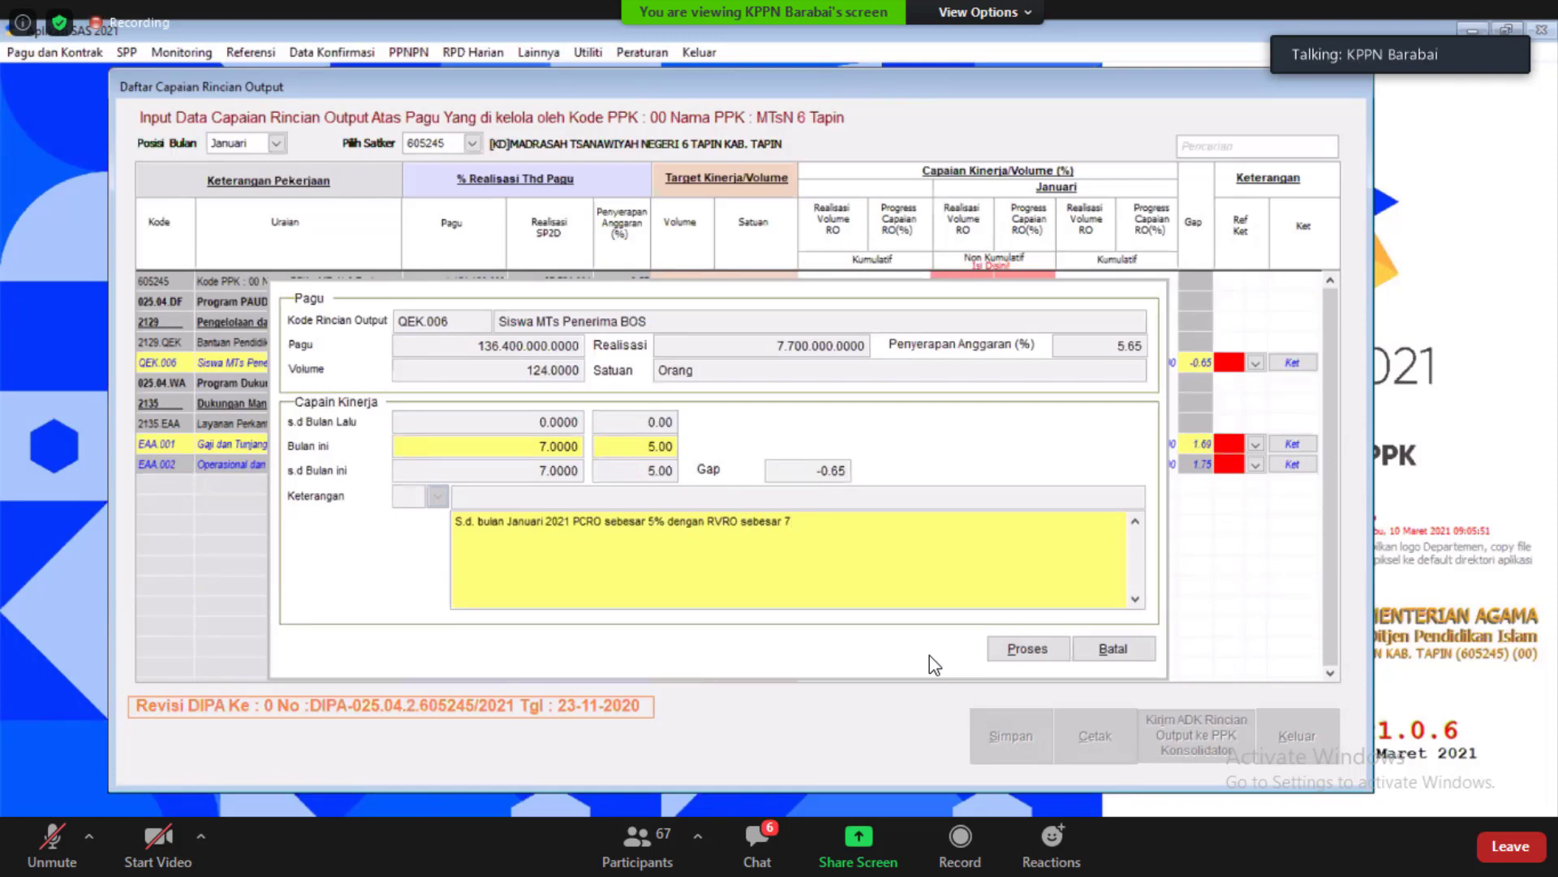
text(siswa)
Change the QEK.006 explanation's opening to lowercase "s.d." and process the entry
drag(828, 521, 457, 518)
click(459, 520)
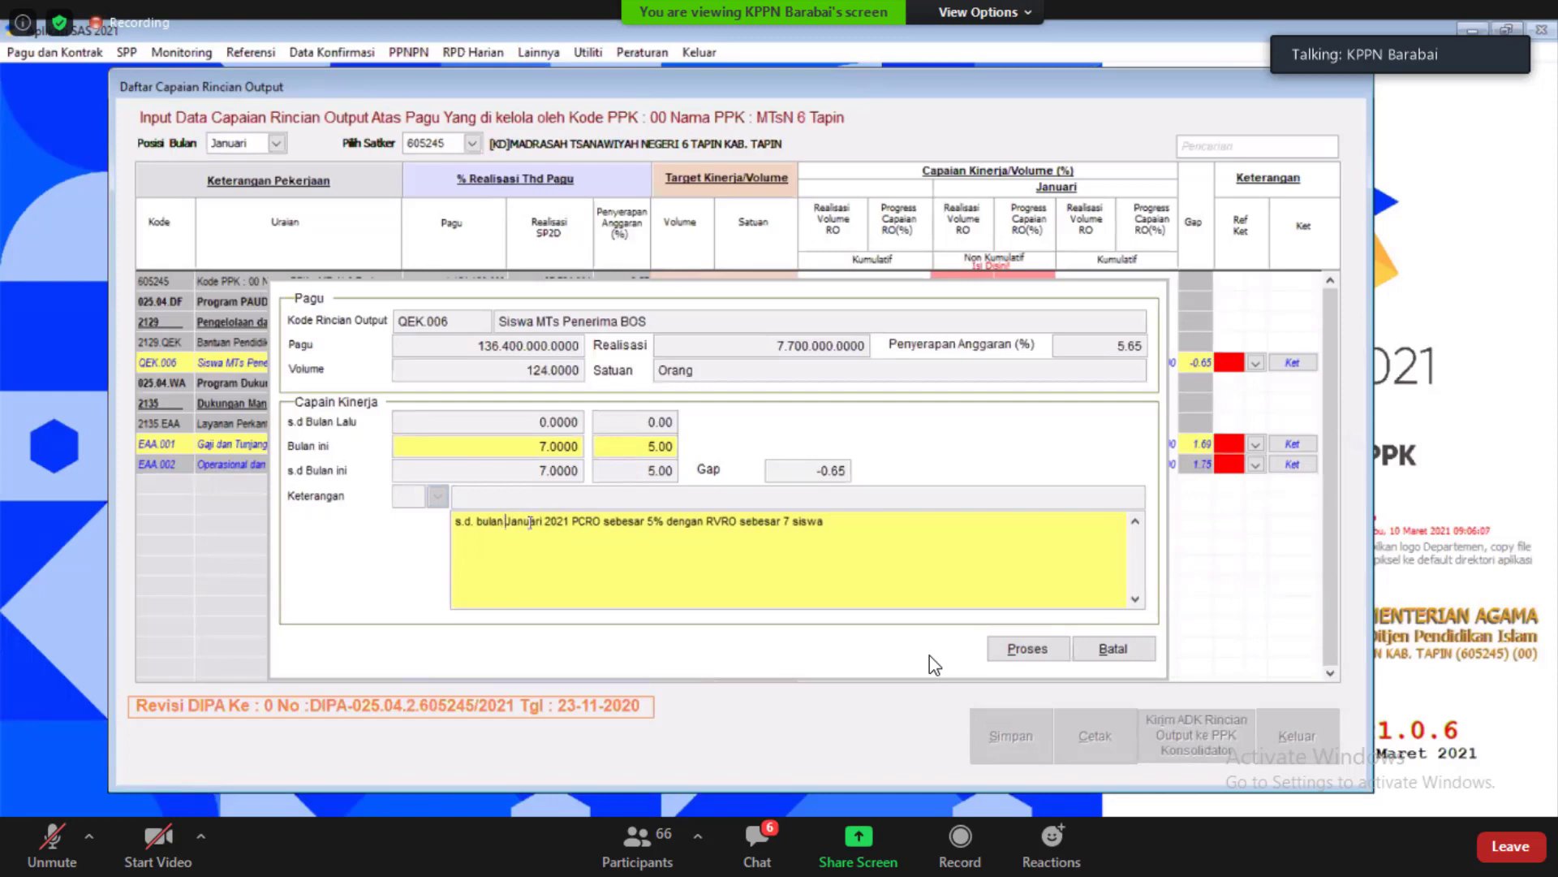
drag(505, 522, 661, 520)
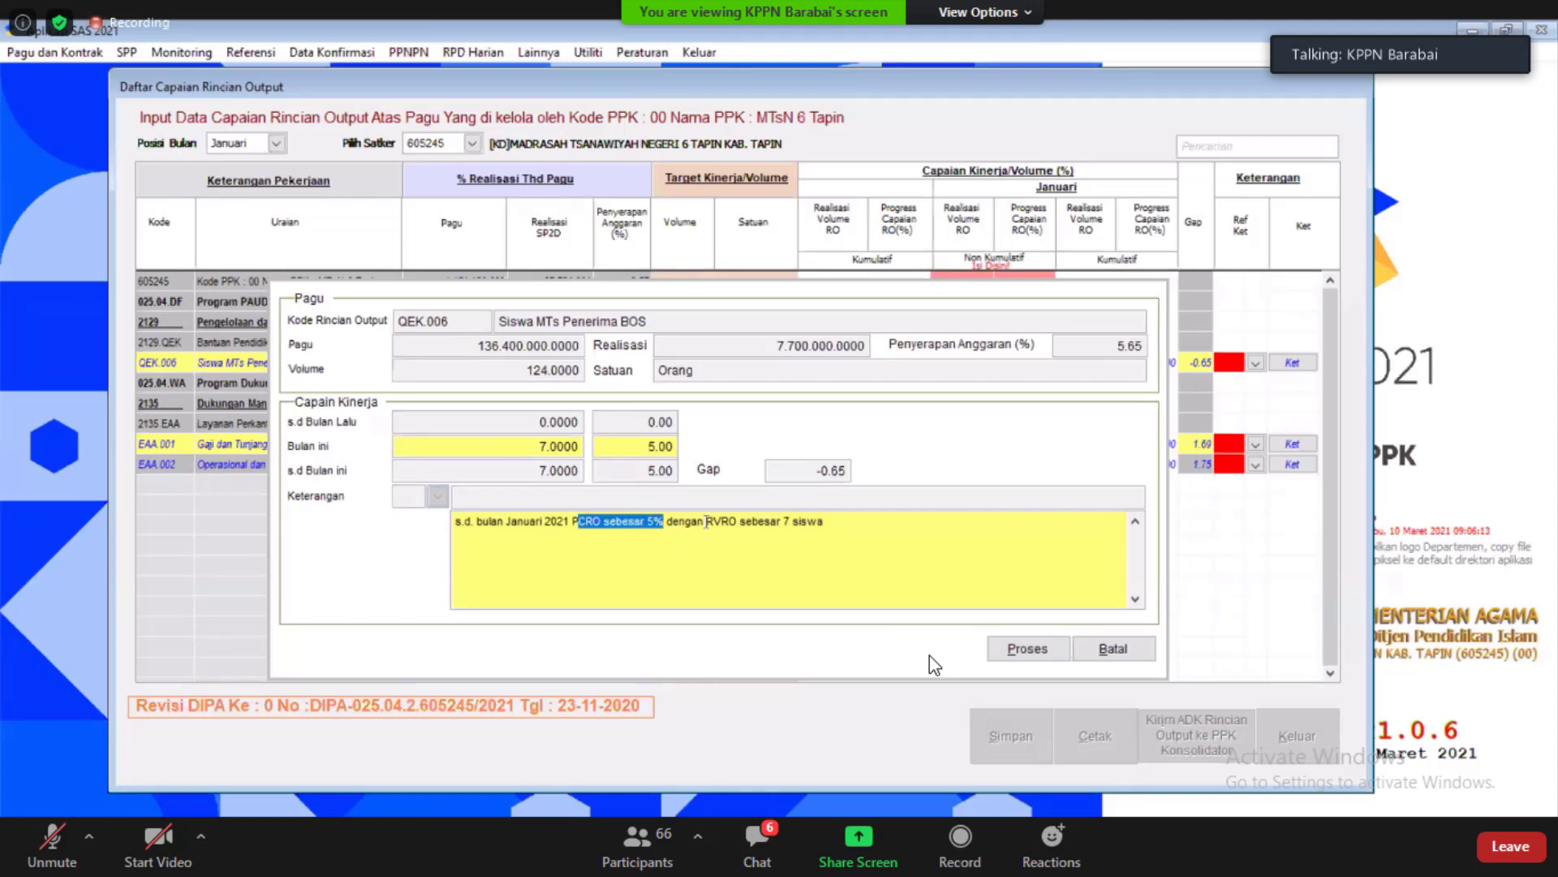
click(1017, 648)
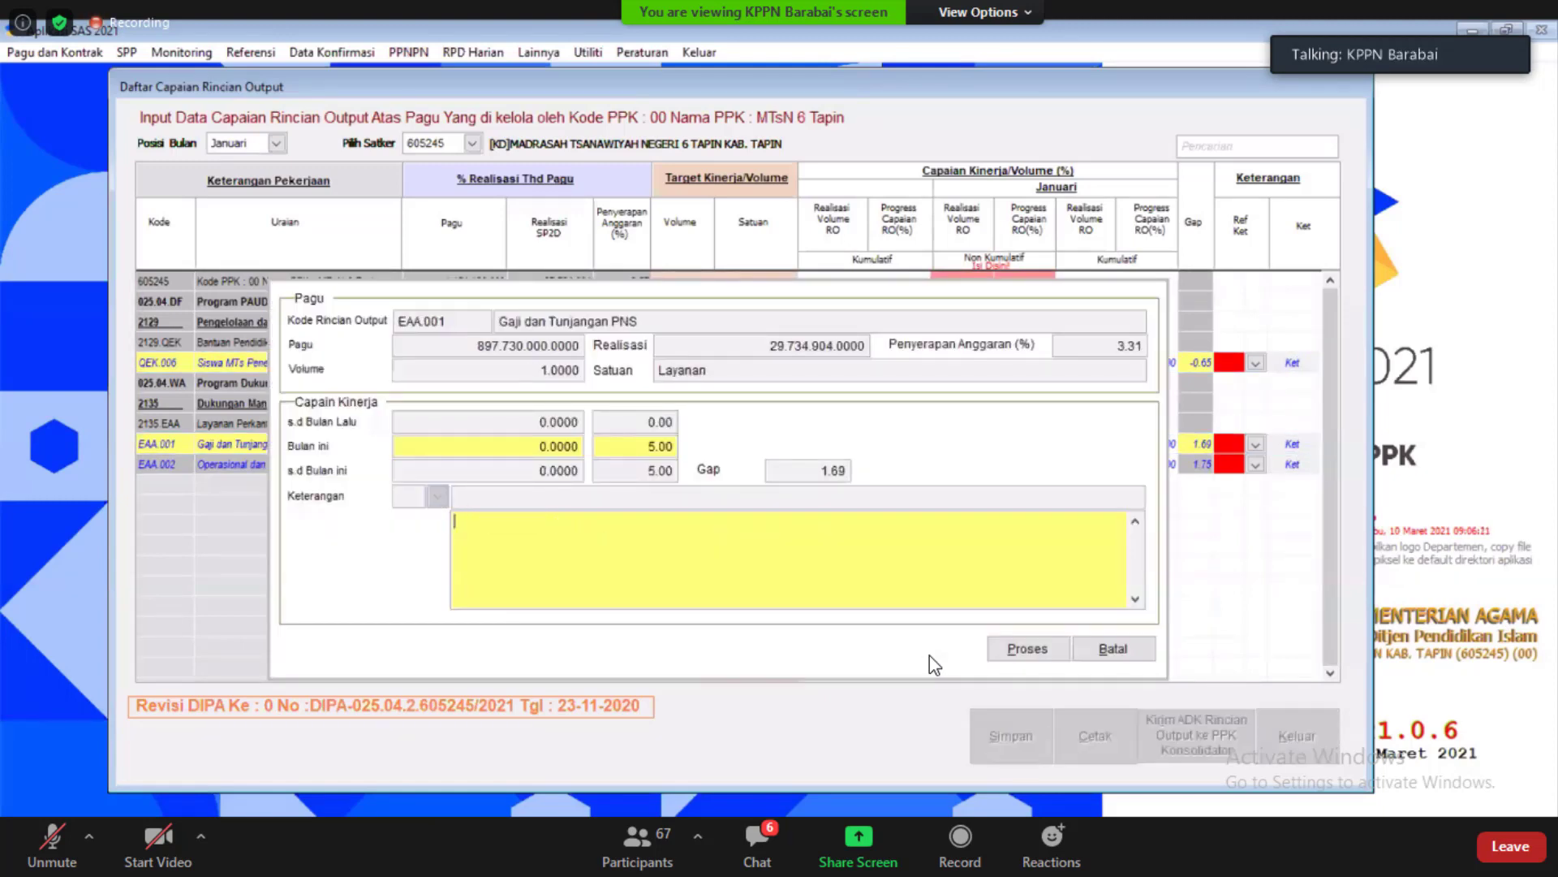
Enter the EAA.001 explanation "s.d. bulan januari 2021 PCRO sebesar 5% dan RVRO 0%," and process it
text(.d. bulan januari)
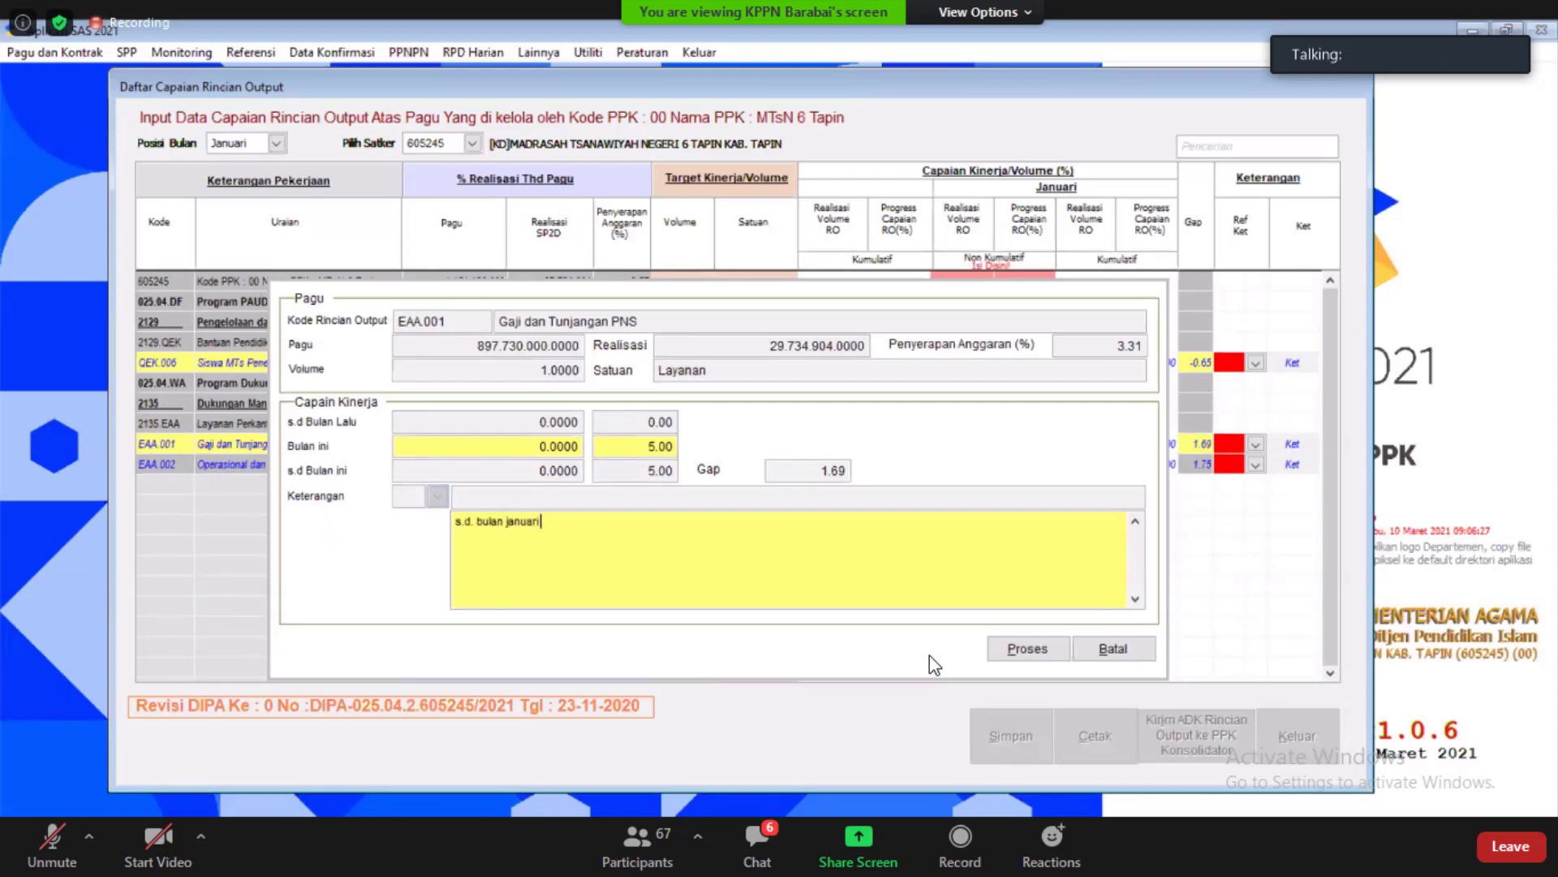
text( 2021)
text(PCRO sebesar 5% dar)
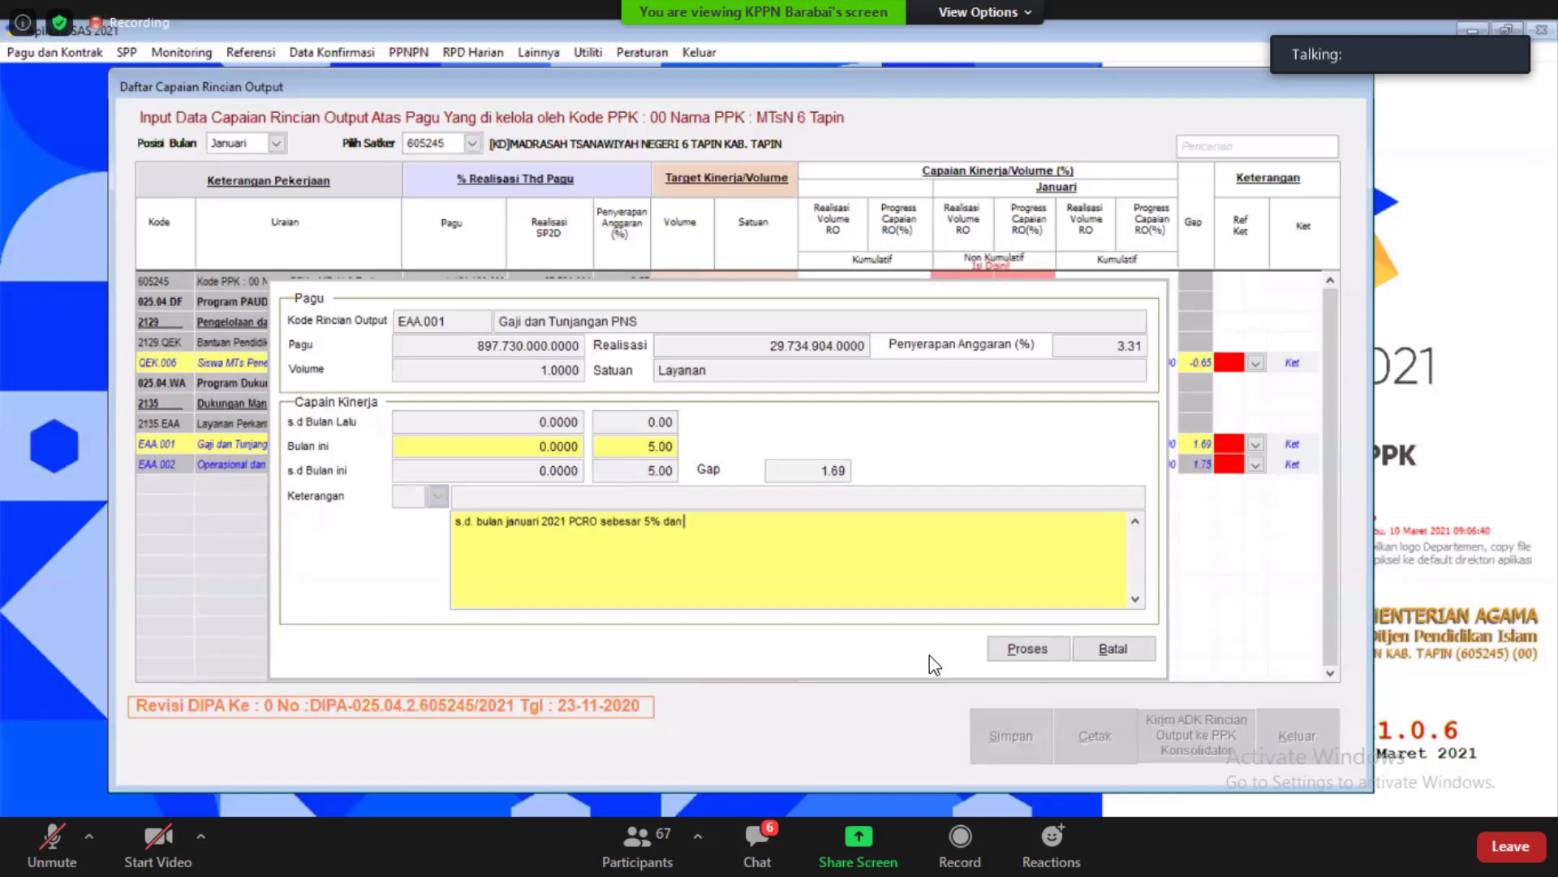
text( RVRO 0%,)
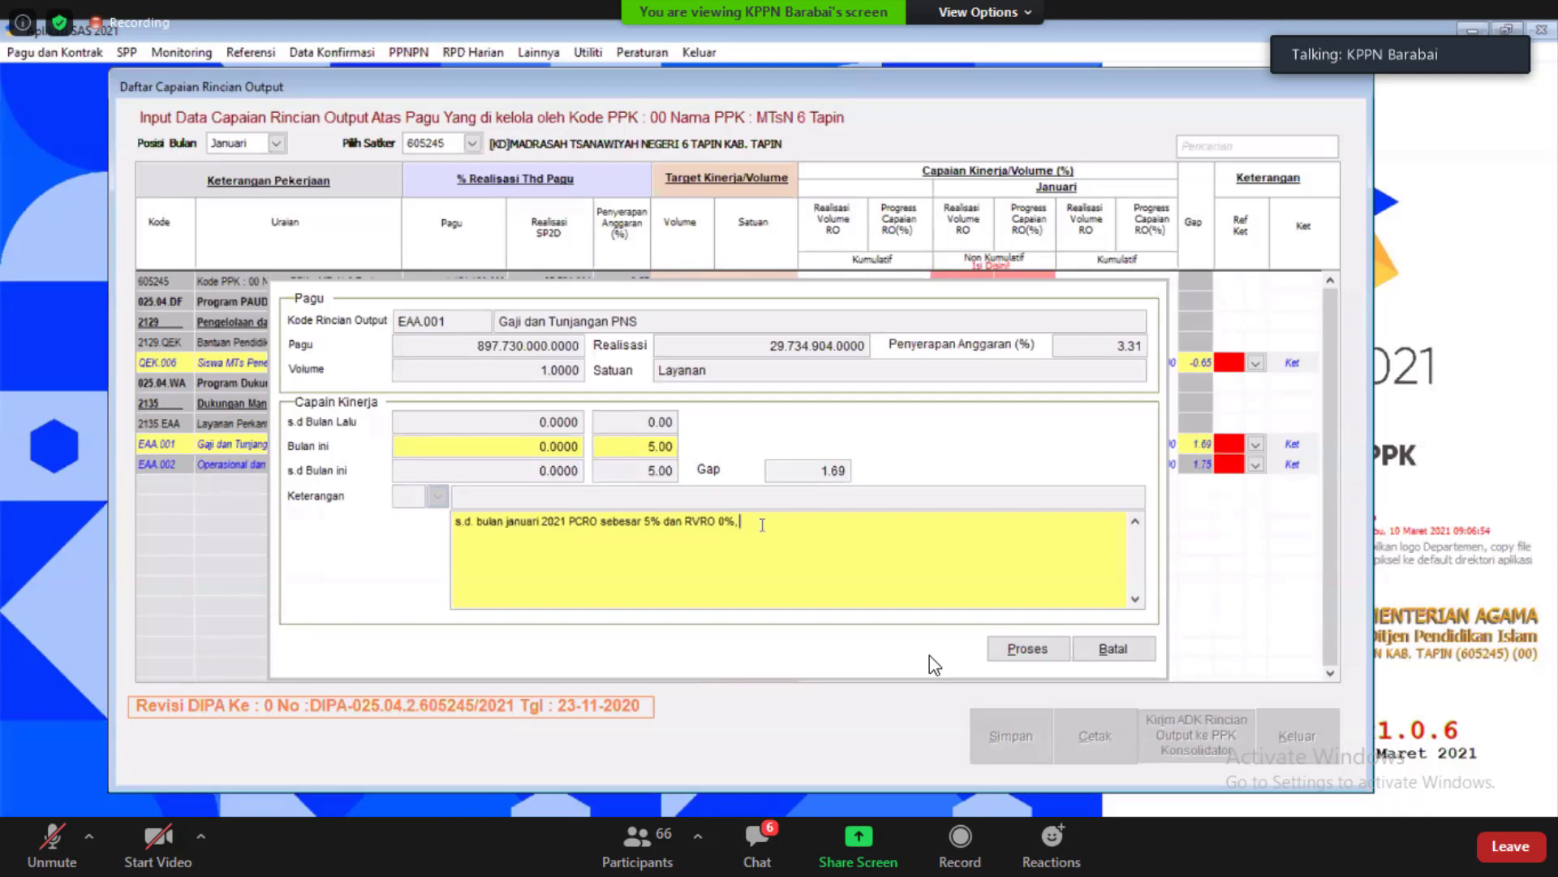
click(1031, 649)
Replace the EAA.002 explanation with a copy of the EAA.001 text, changing the PCRO figure to 2%
drag(737, 522, 454, 522)
key(ctrl+c)
click(1100, 651)
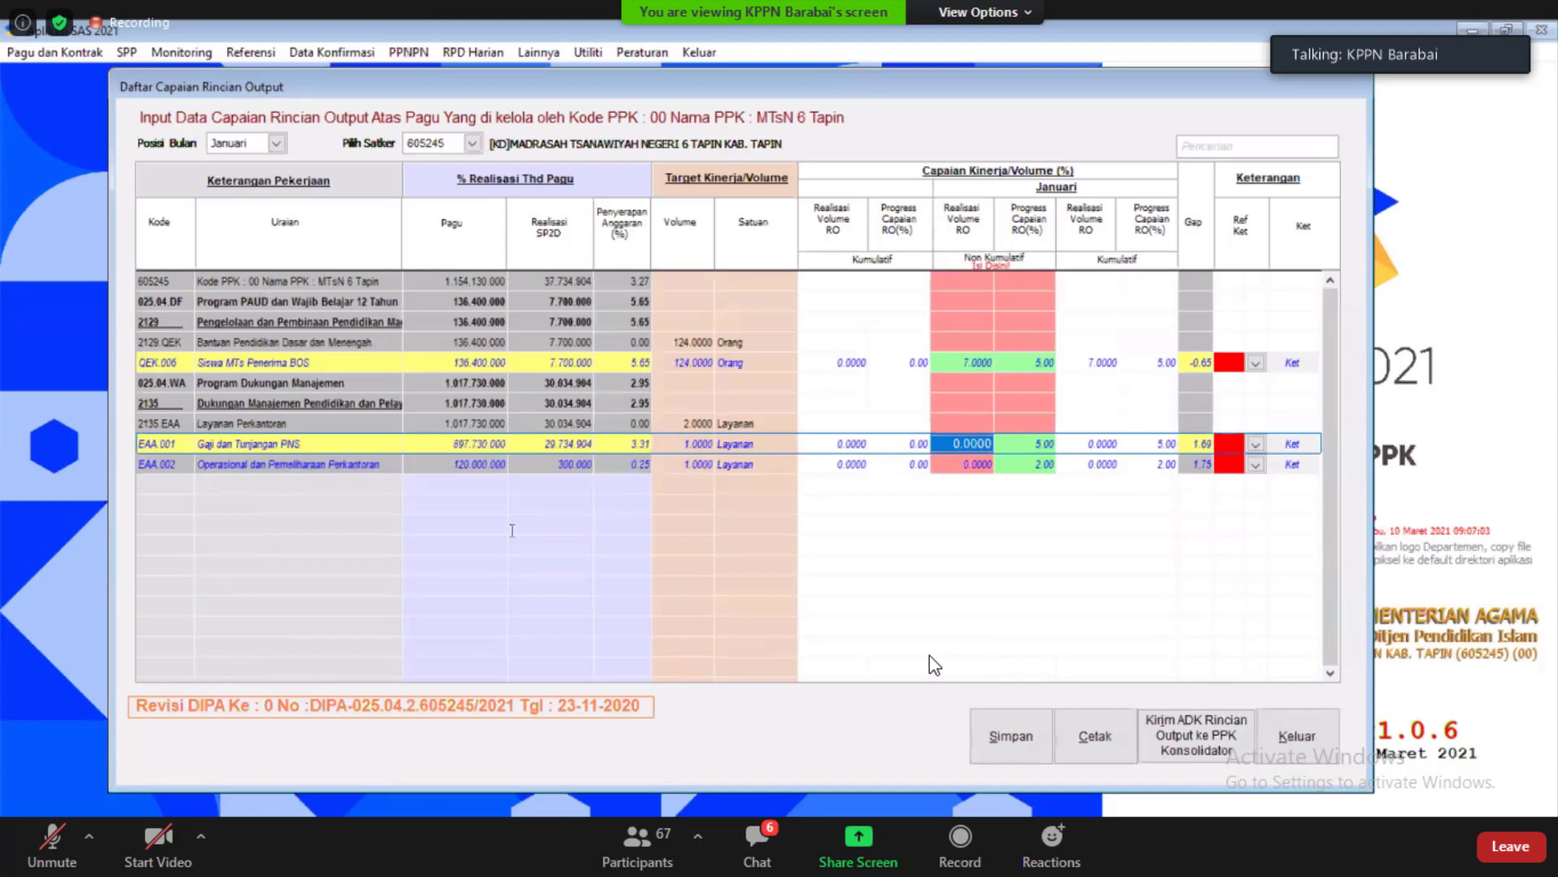
key(ctrl+a)
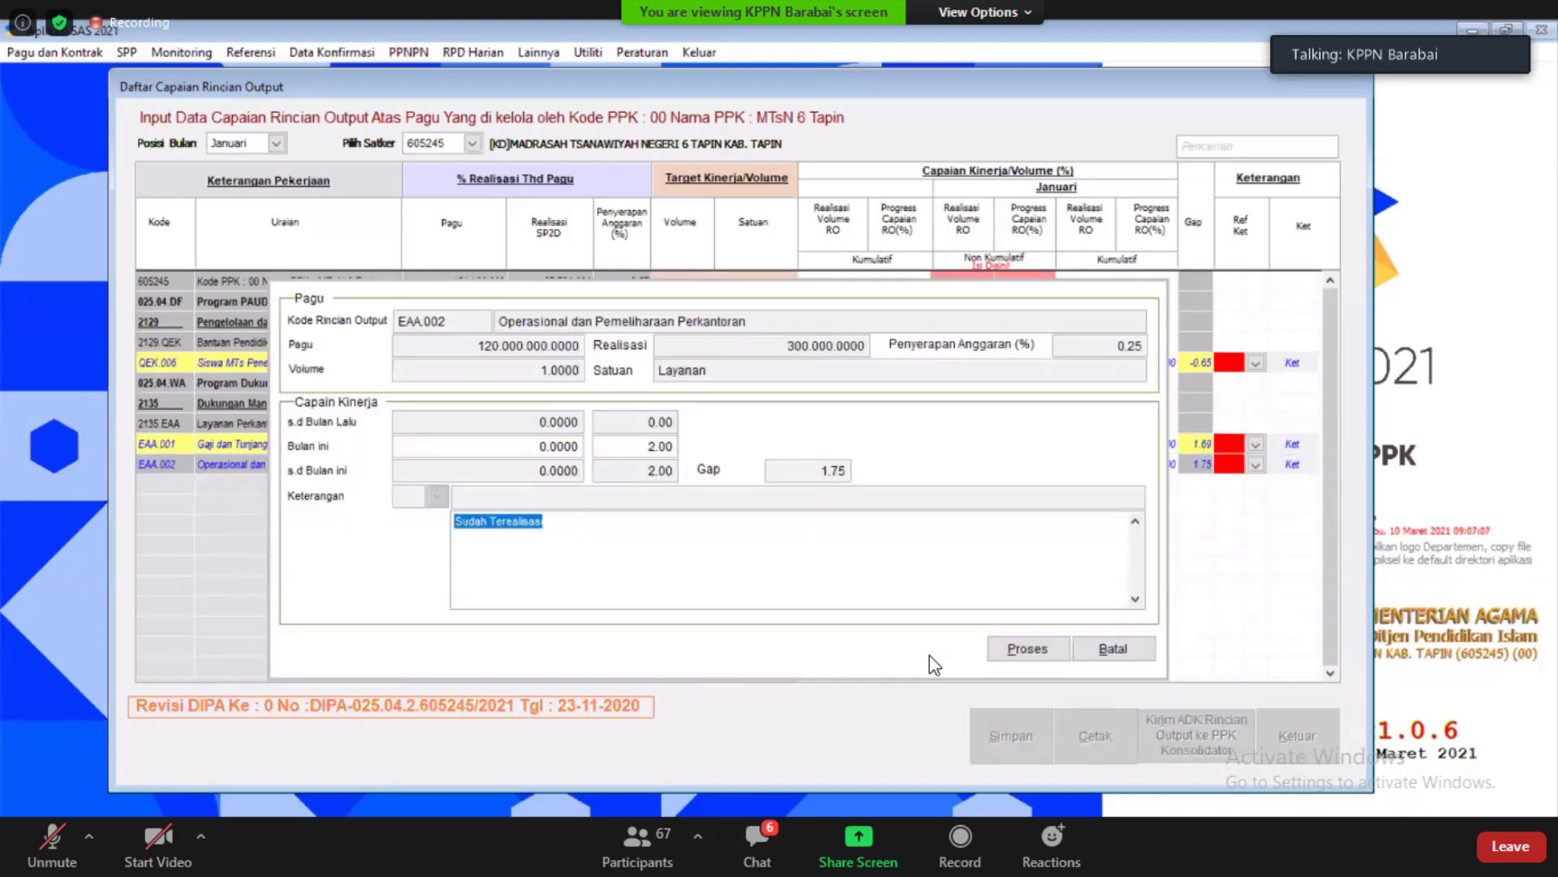
key(ctrl+v)
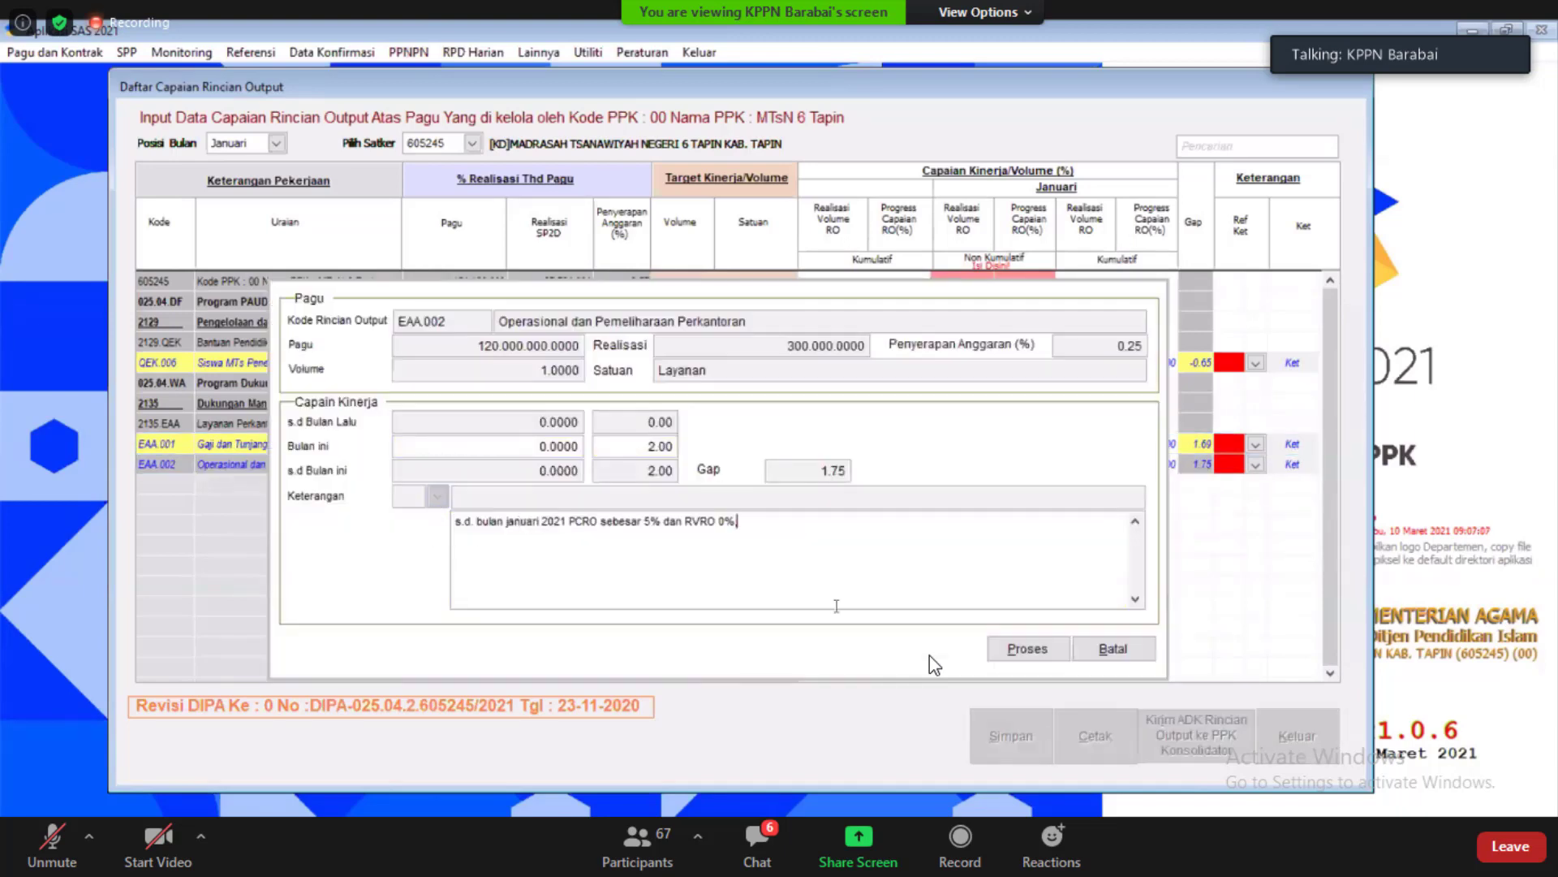
click(652, 521)
key(BackSpace)
text(2)
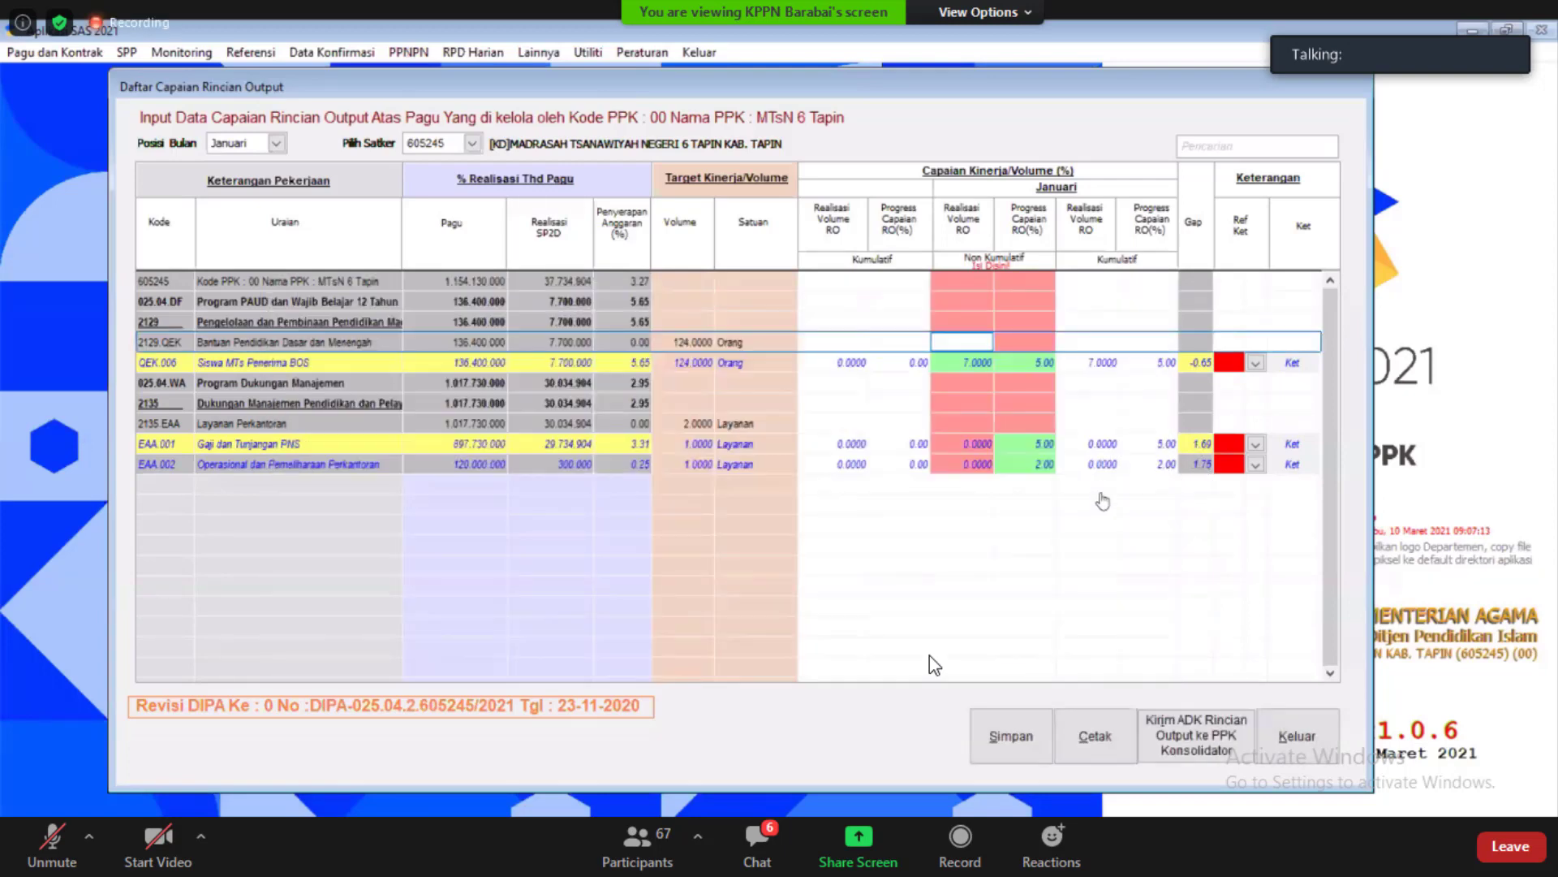
click(1097, 363)
click(1089, 463)
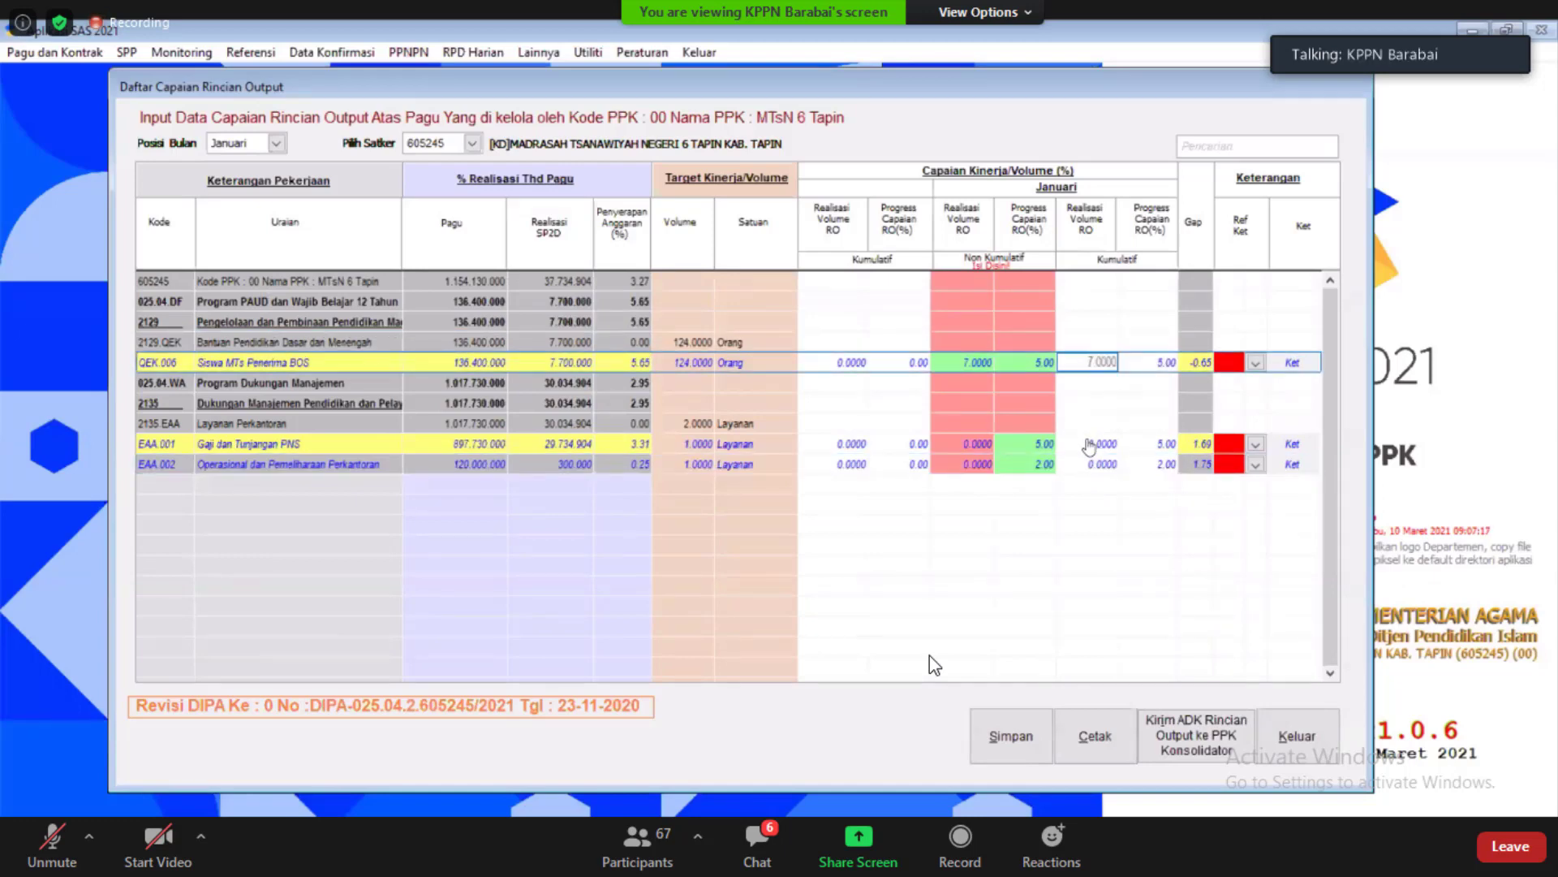
click(1089, 444)
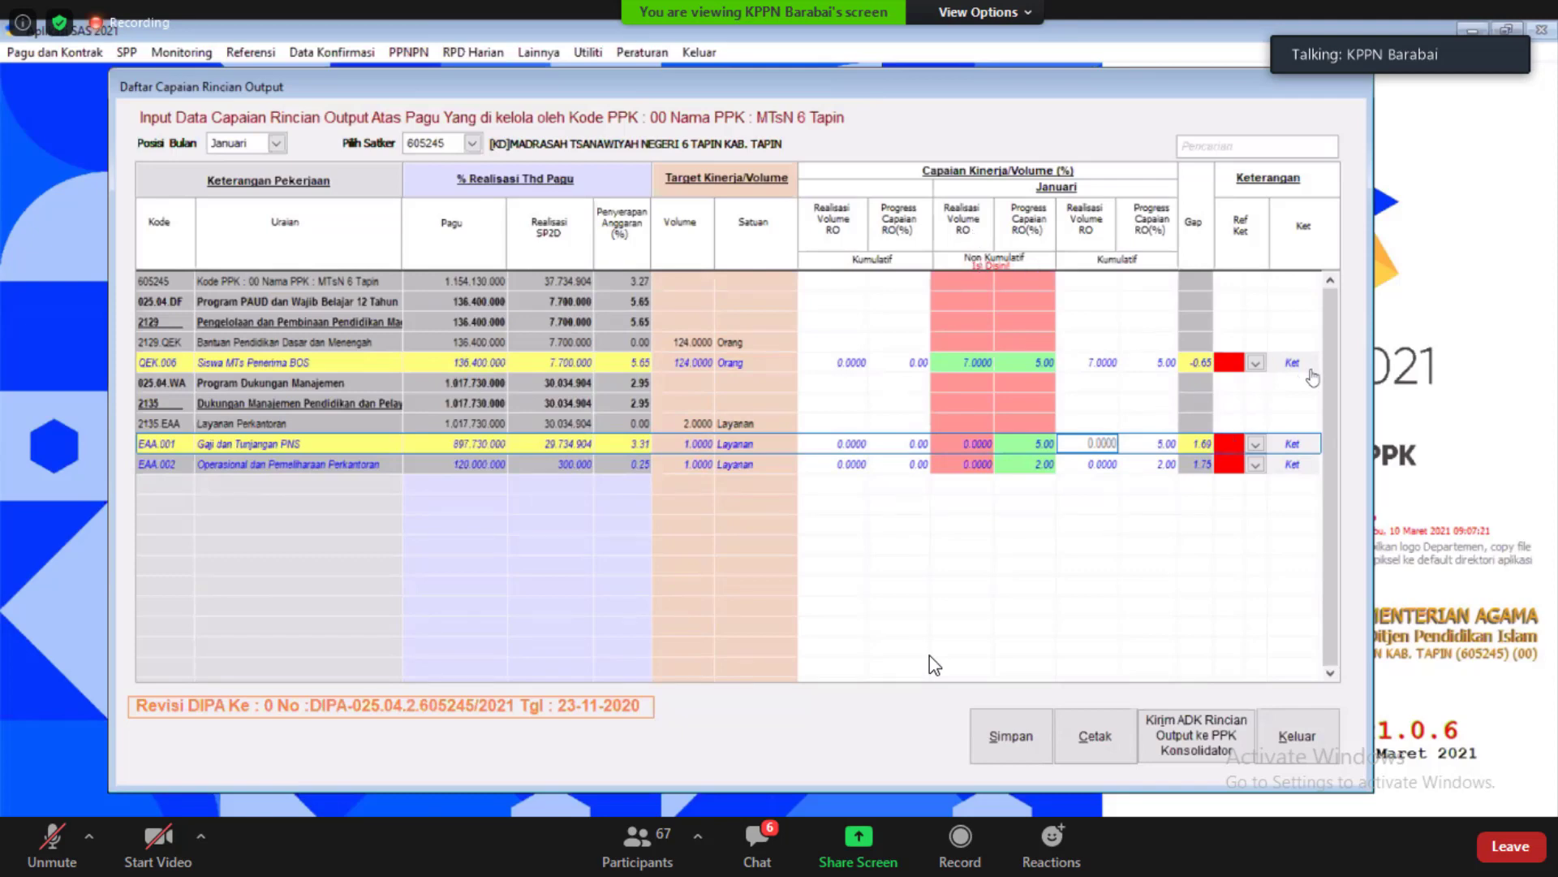
Save the January output achievements and export the ADK for the PPK Konsolidator to the proposed destination folder
click(1028, 744)
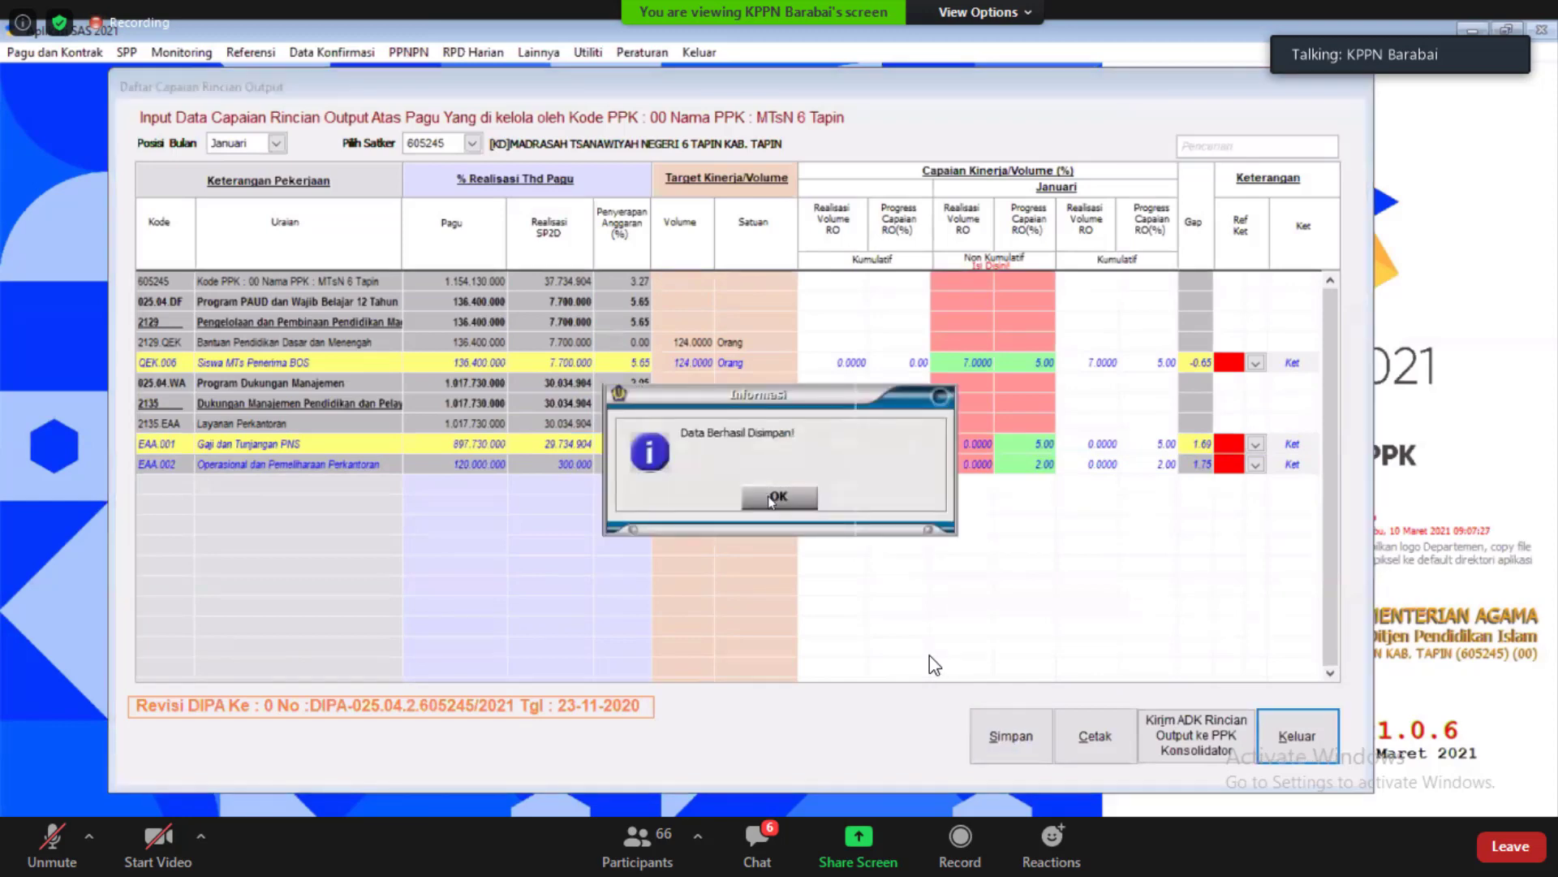
click(779, 499)
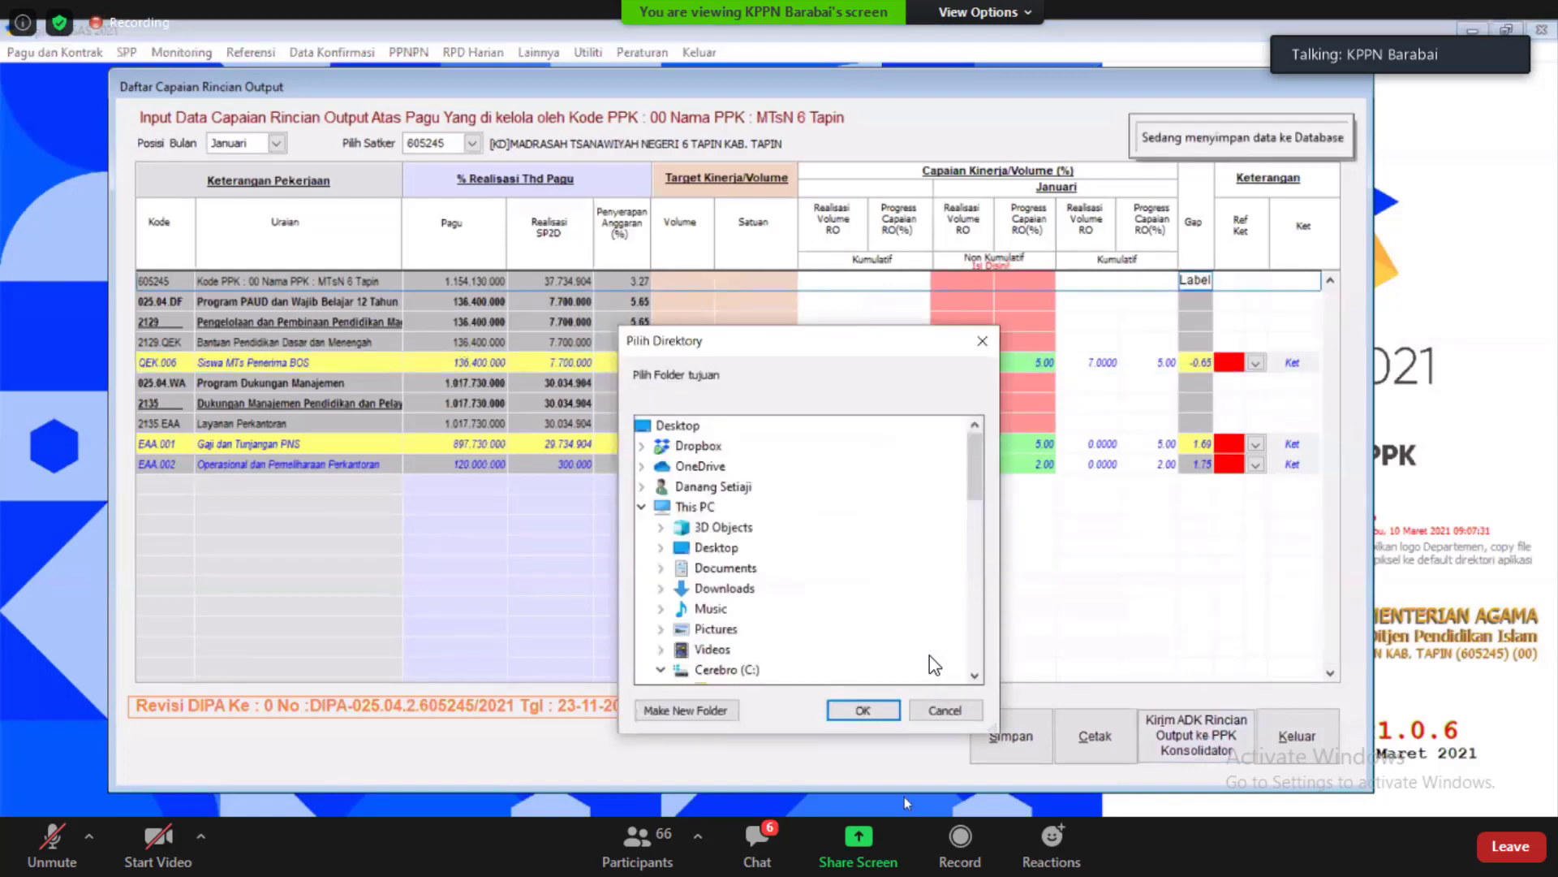
click(865, 711)
key(Return)
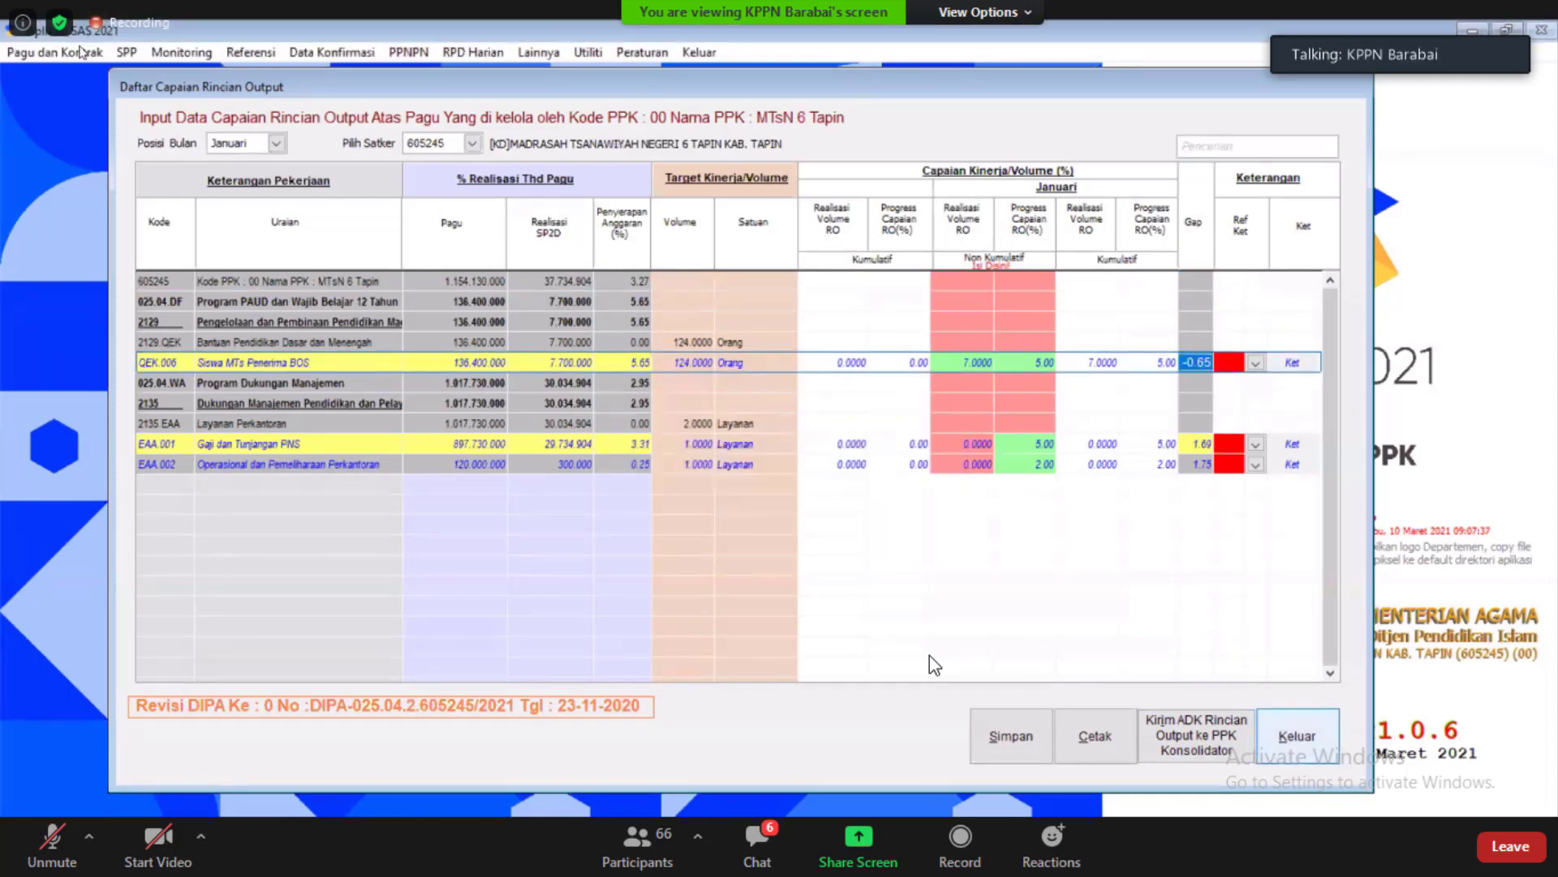
key(Escape)
Open the PPK Konsolidator output achievement list and load satker 605245 for Januari
click(55, 52)
click(49, 170)
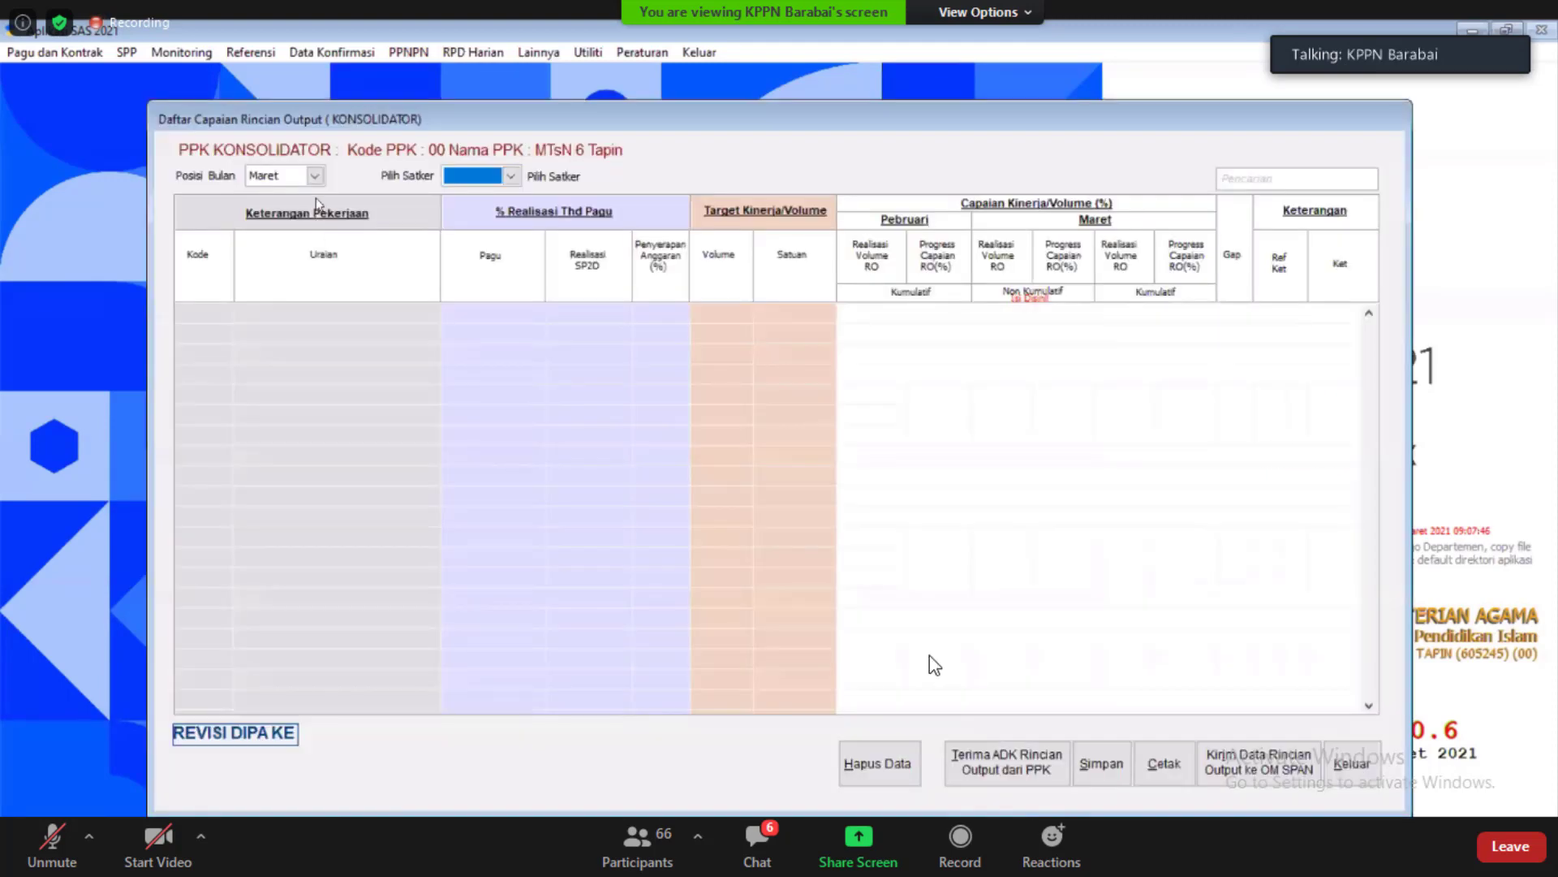
click(315, 175)
click(272, 193)
click(510, 176)
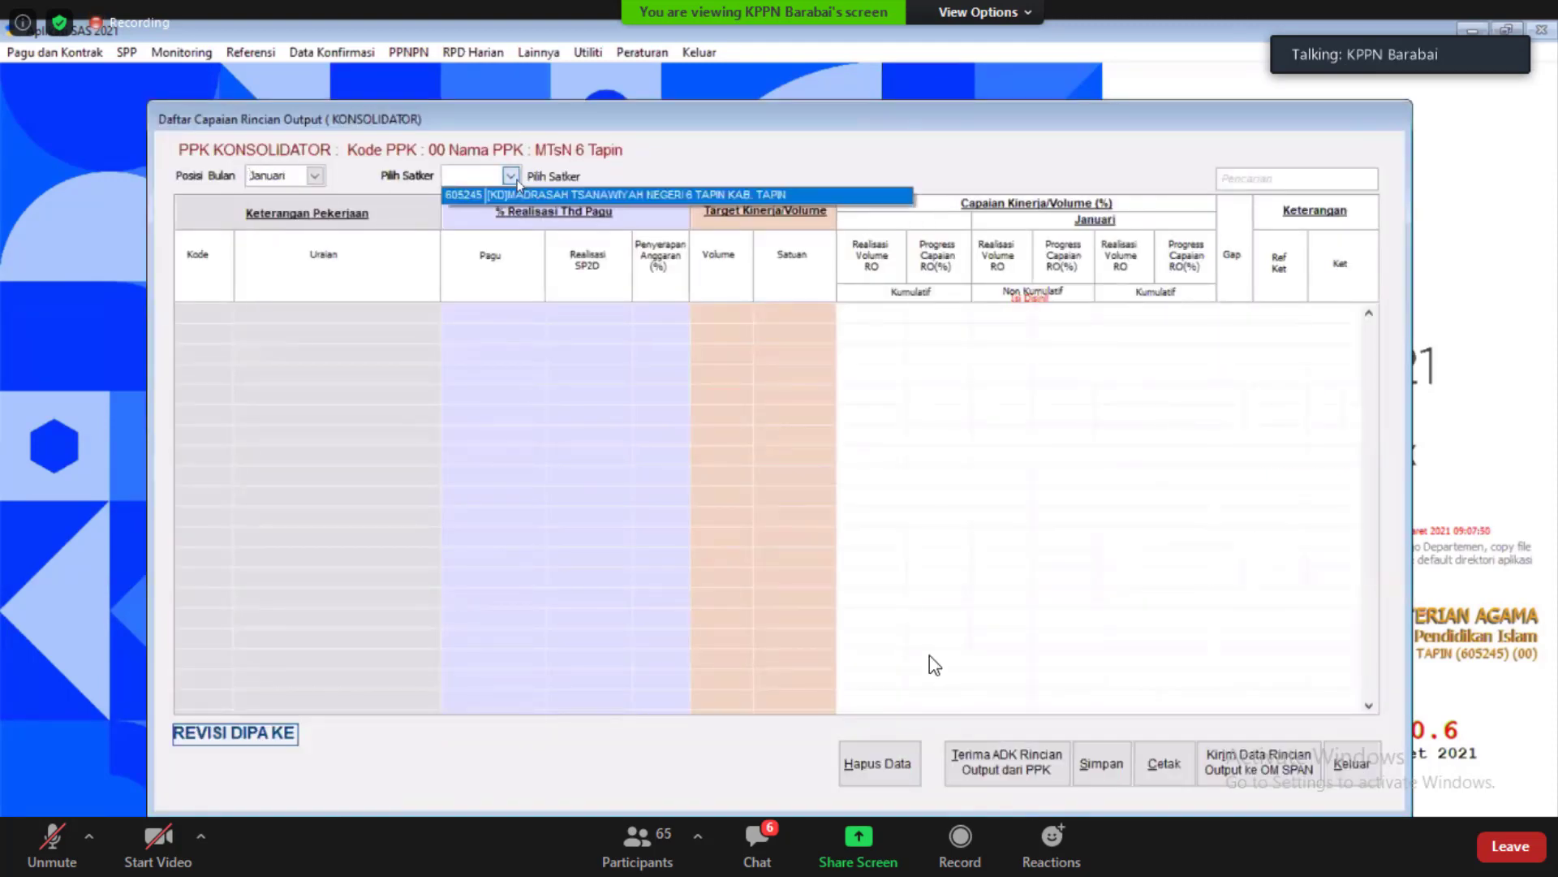
click(517, 194)
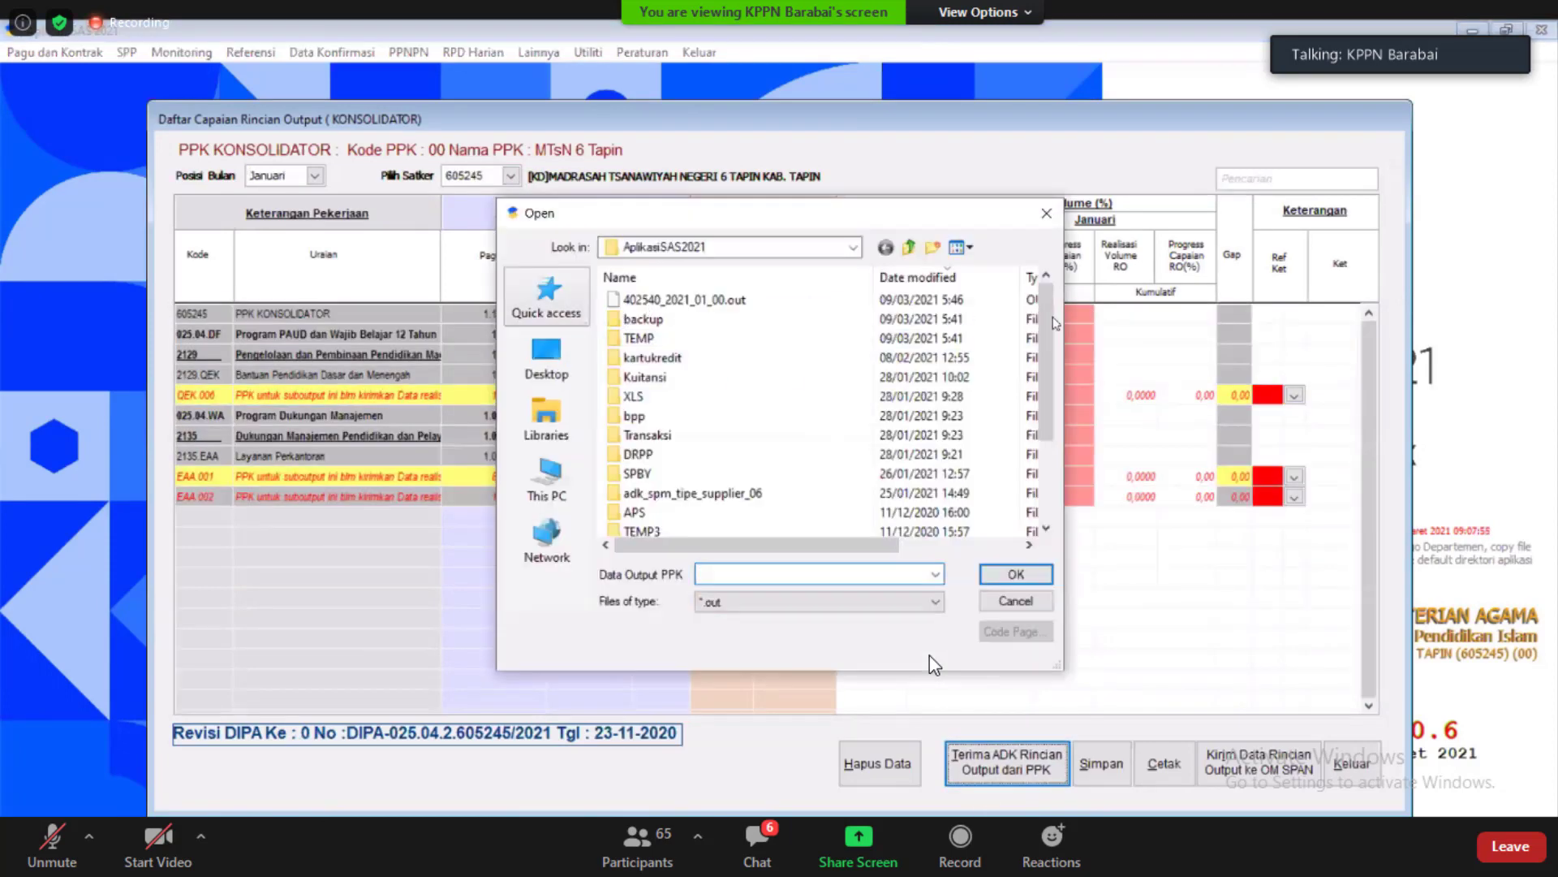
Receive the PPK's output ADK into the consolidator from the file 605245_2021_01_00.out on the Desktop
click(547, 358)
scroll(1028, 463, down, 5)
click(717, 520)
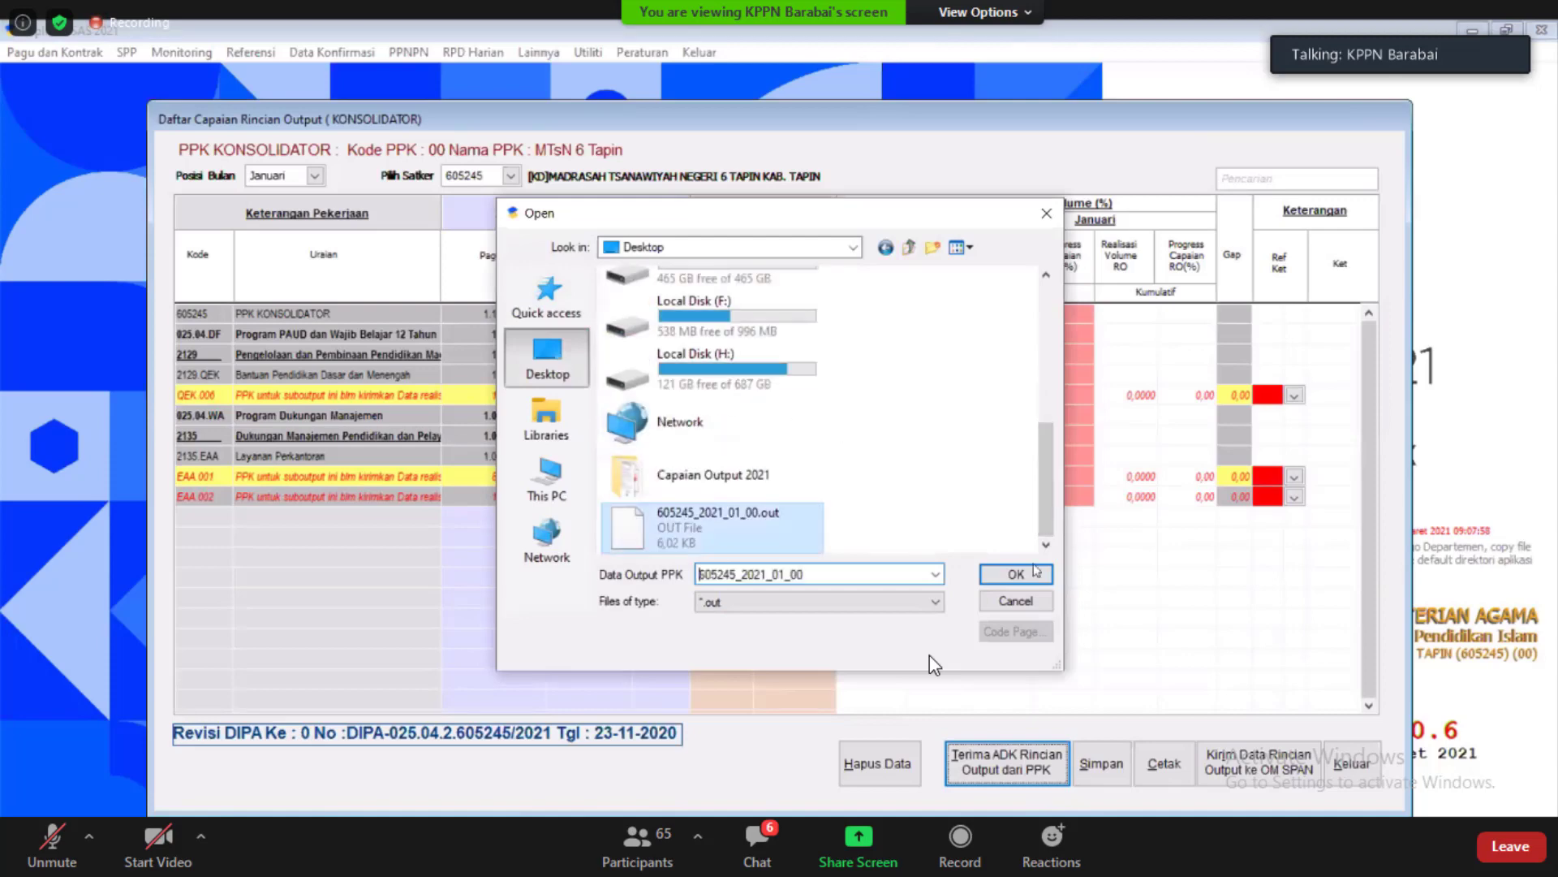
click(1038, 575)
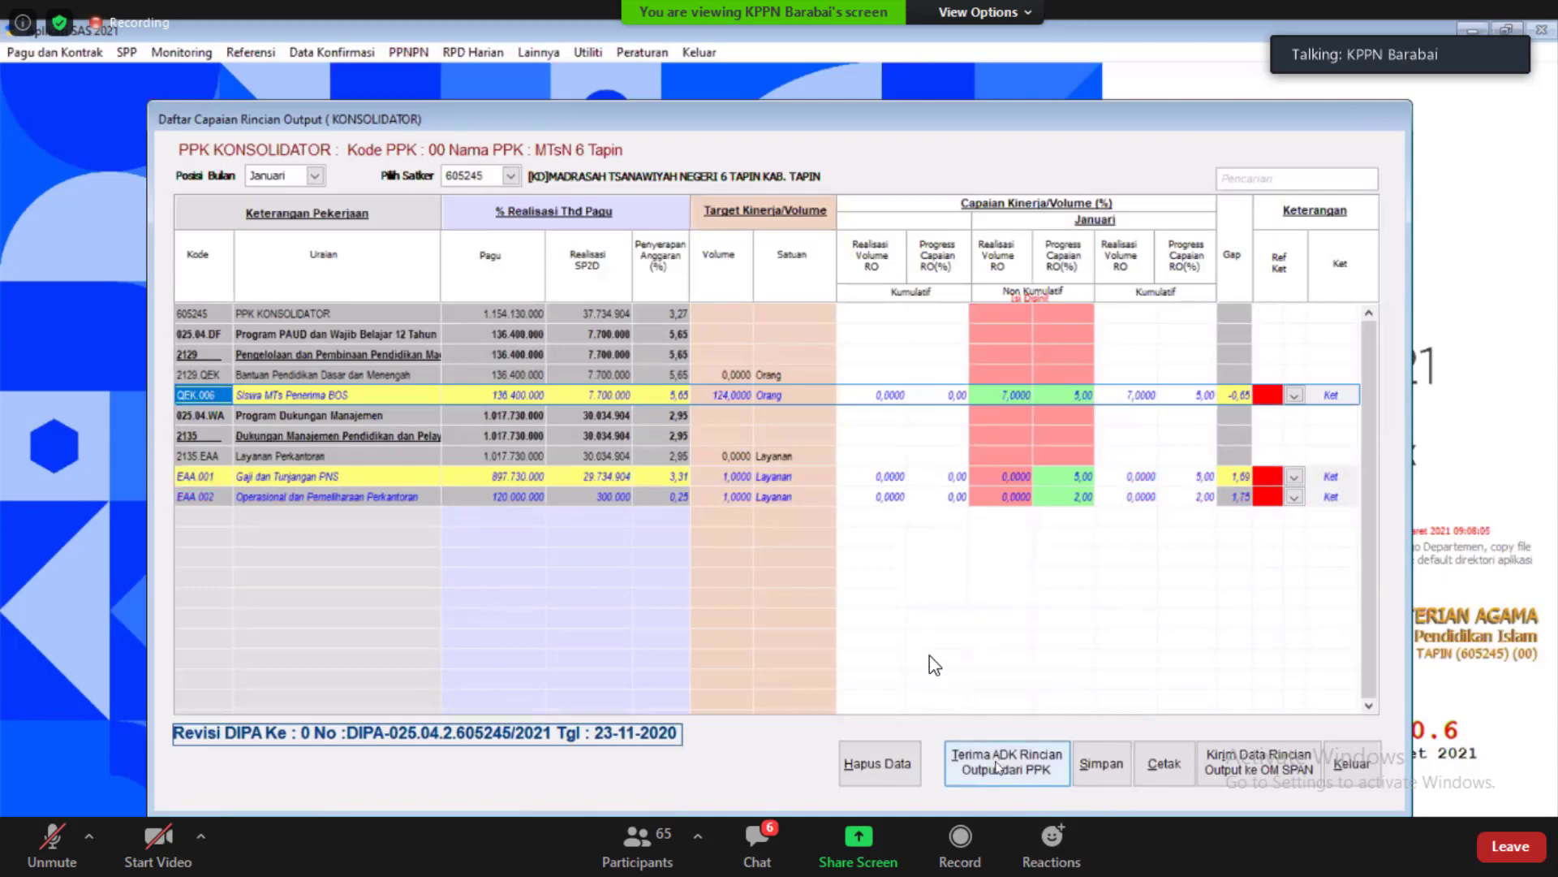
Set the January non-cumulative Realisasi Volume RO of EAA.001 Gaji dan Tunjangan PNS to 0,3
click(1006, 395)
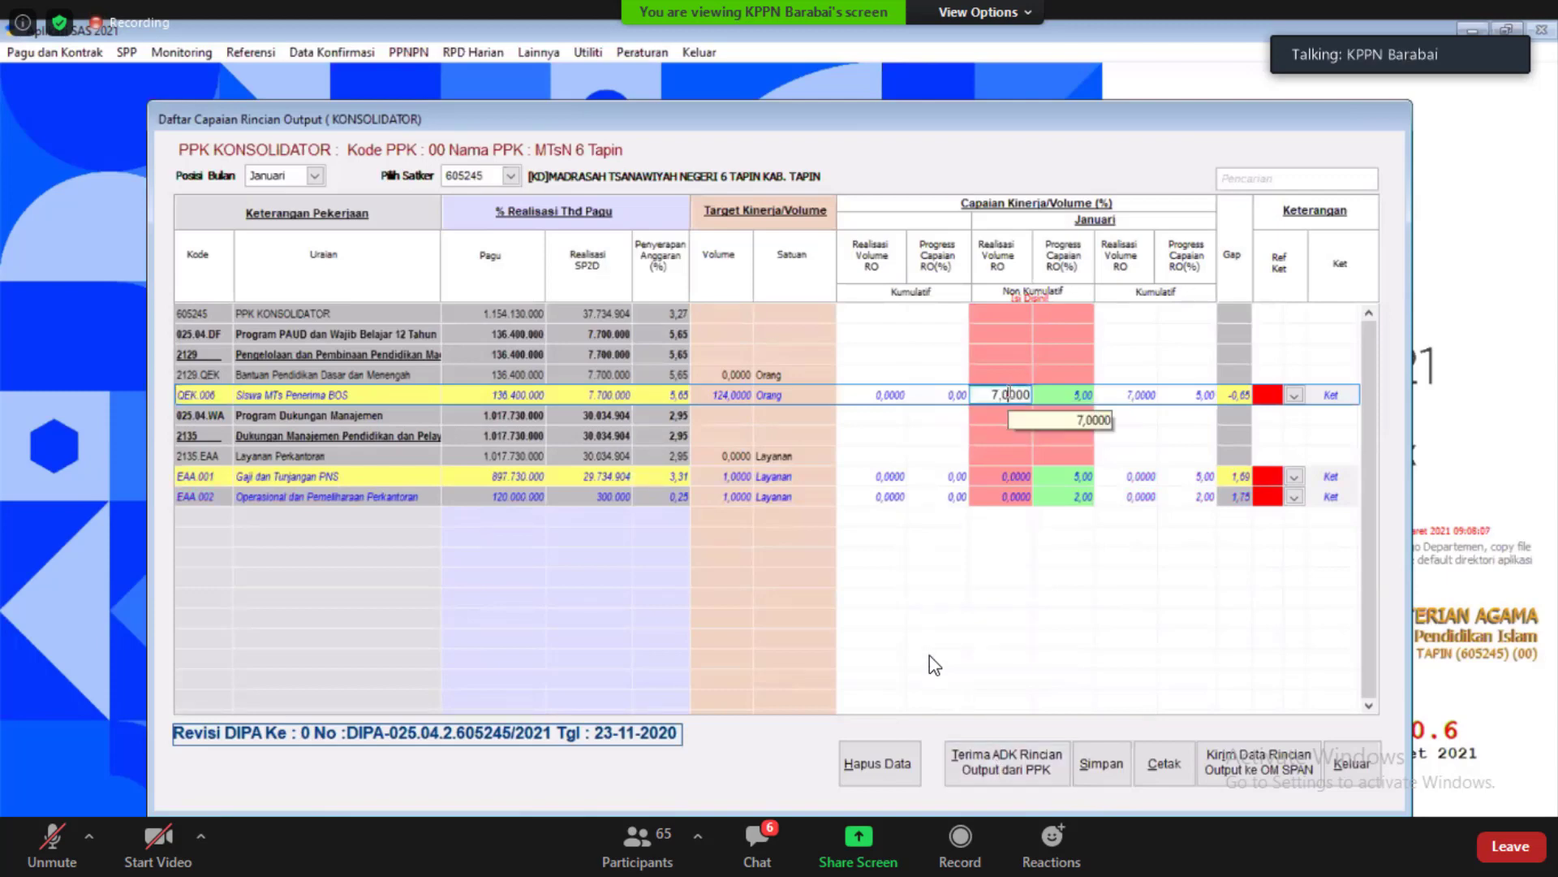
click(987, 473)
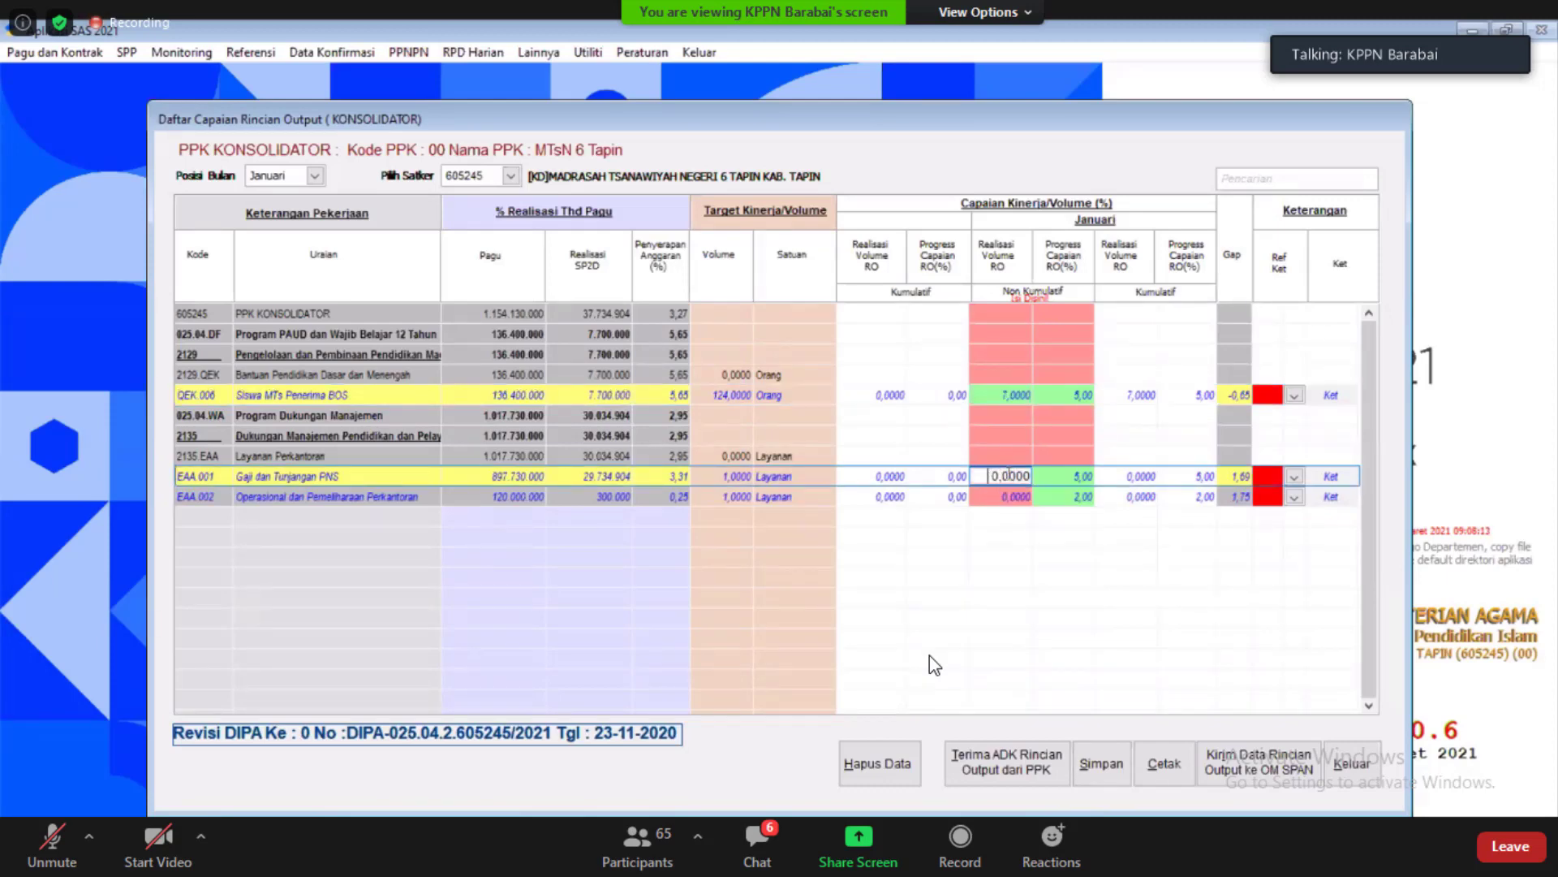
drag(1009, 475, 1032, 474)
text(0,)
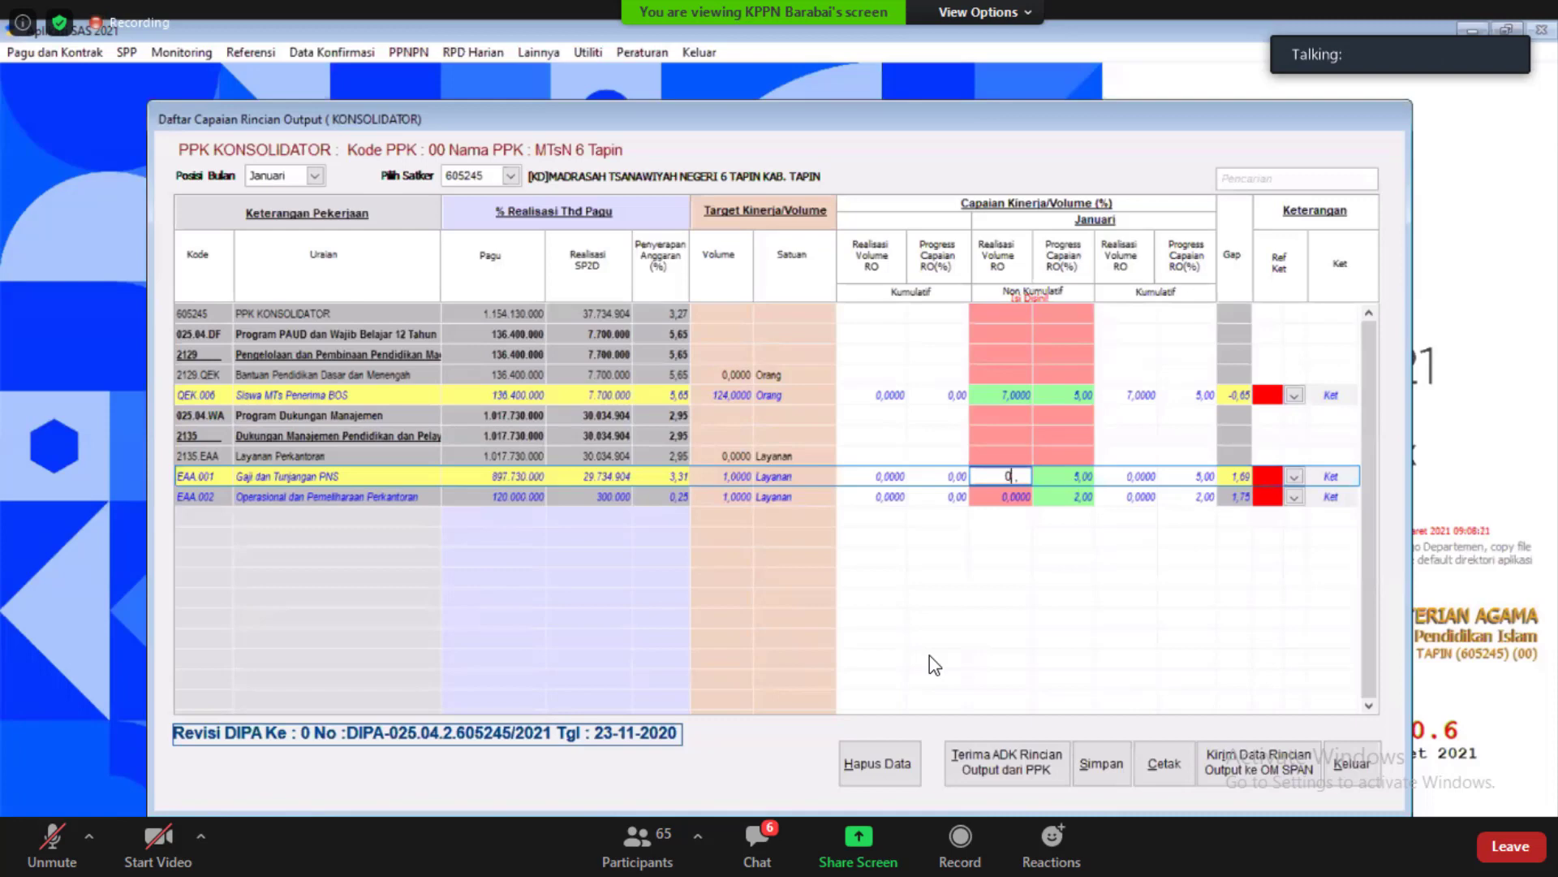
key(ctrl+a)
text(0)
text(,0)
text(3)
key(Return)
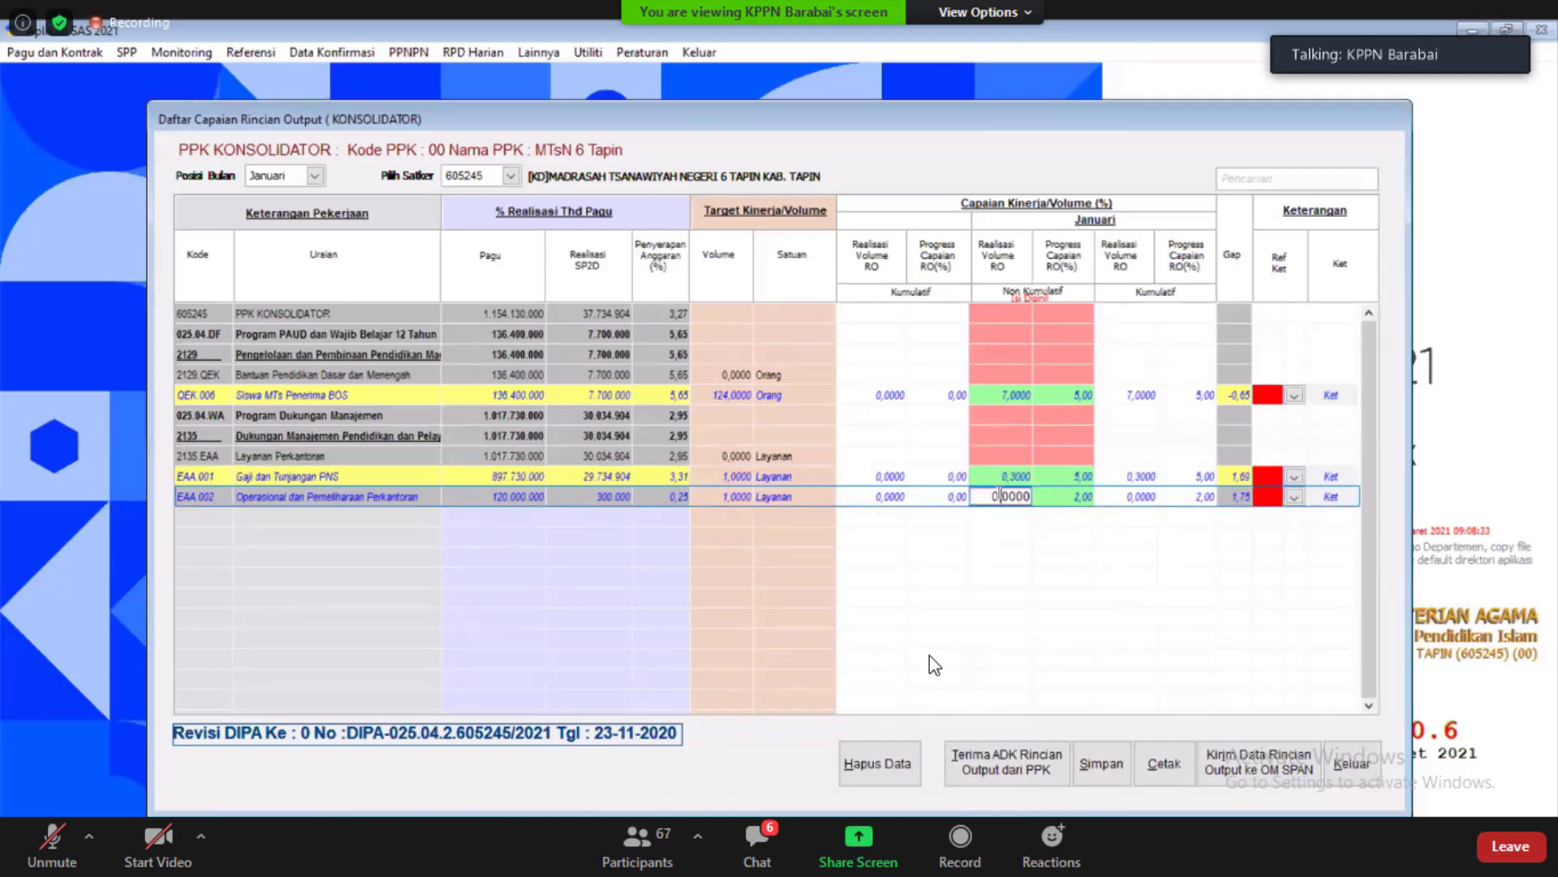
Set the January non-cumulative Realisasi Volume RO of EAA.002 Operasional dan Pemeliharaan Perkantoran to 0,2
double_click(999, 494)
text(0)
text(.2)
key(Tab)
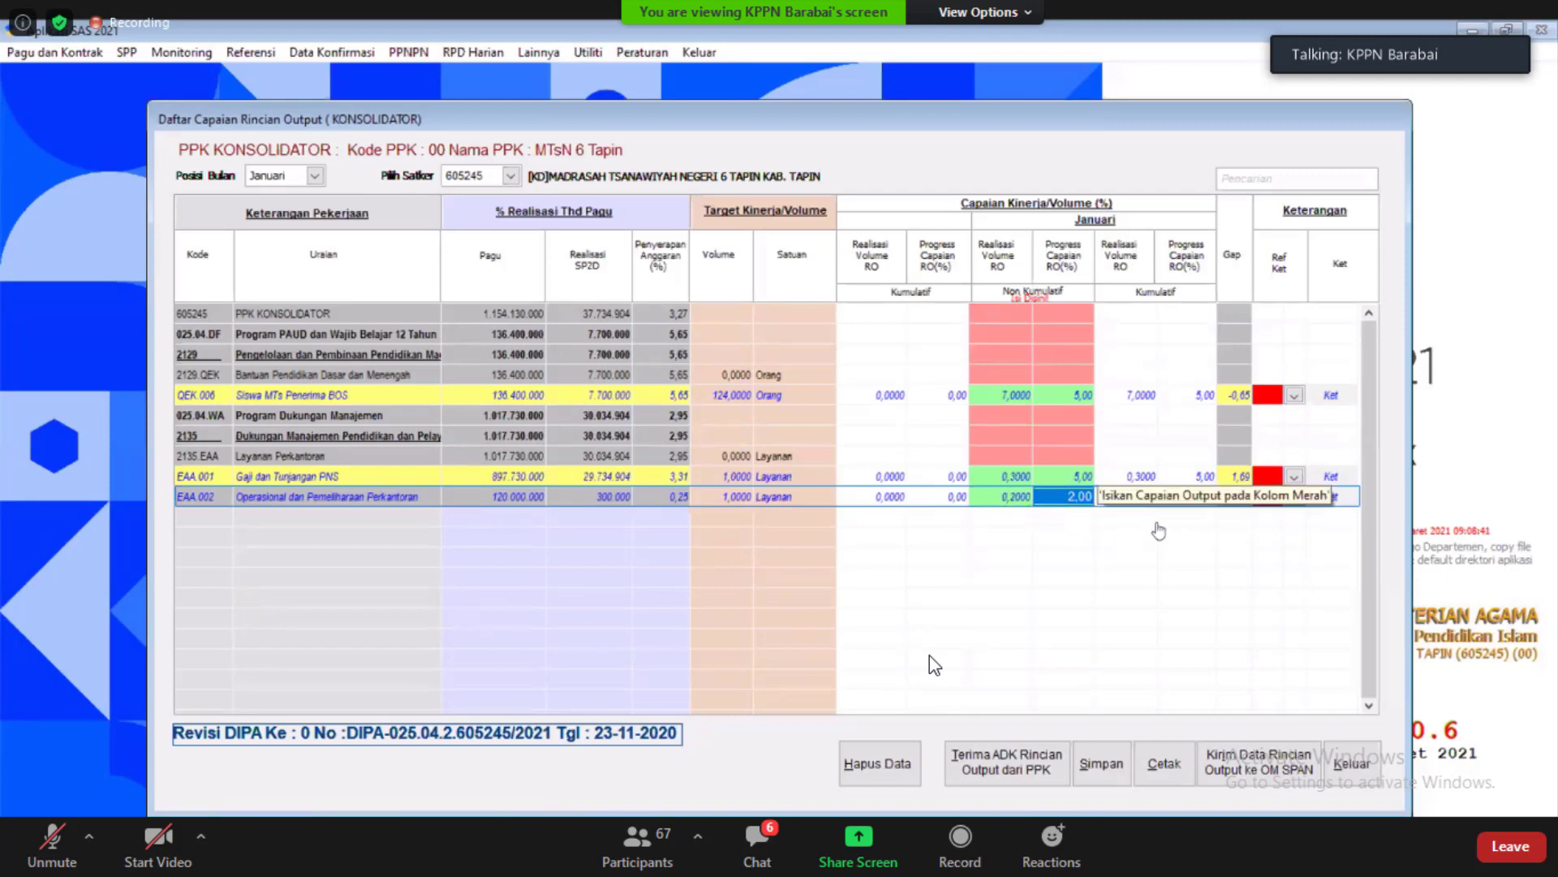
Check the January figures of EAA.001 and QEK.006, and save the consolidator data to the database
click(1061, 477)
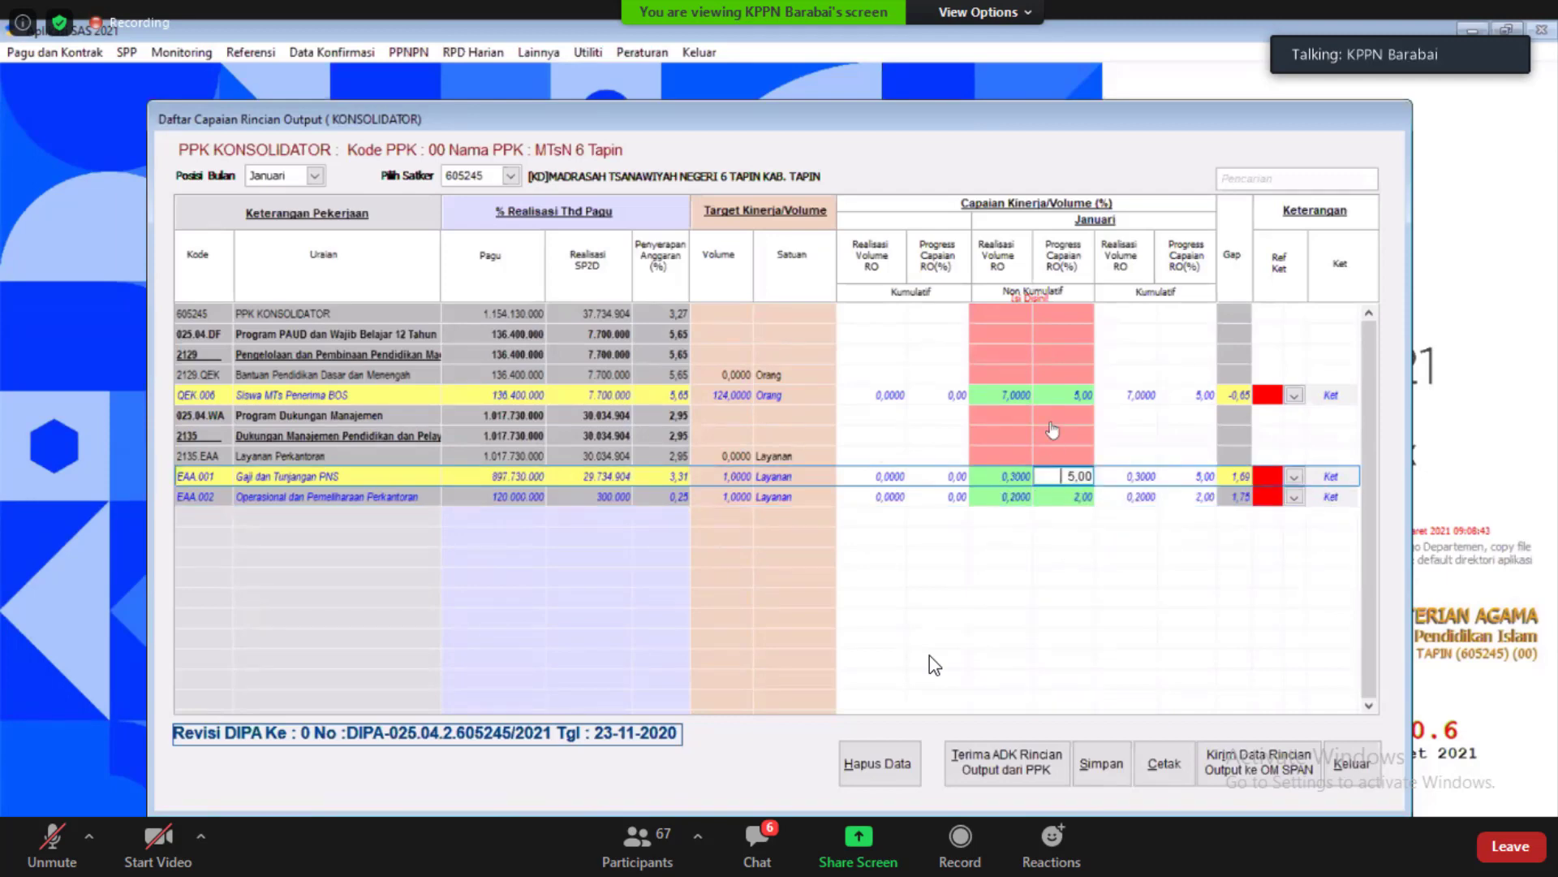
click(1007, 395)
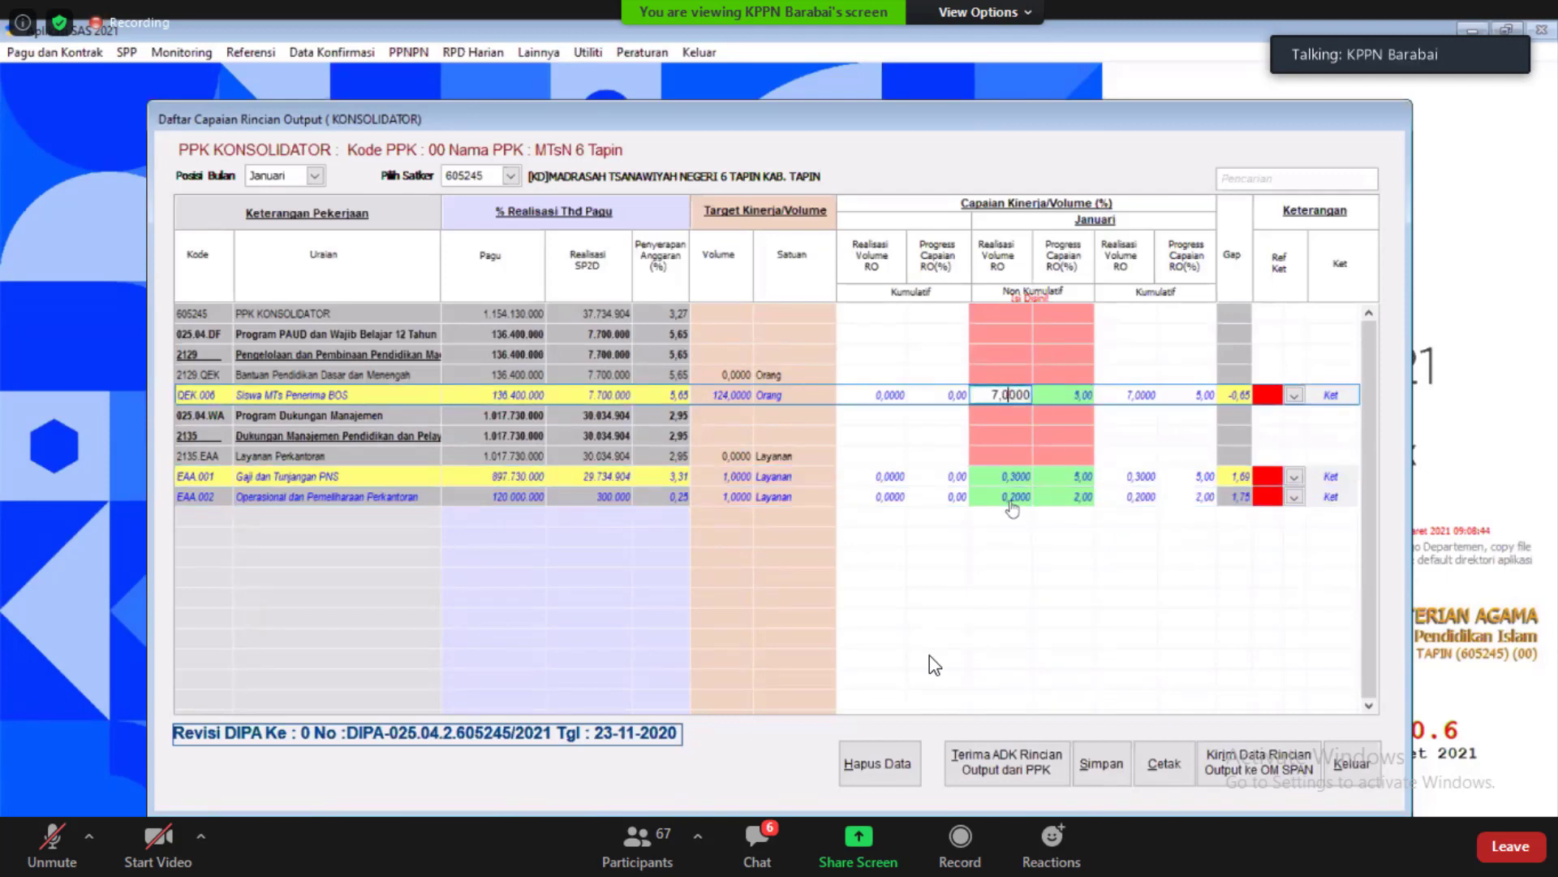
click(1104, 767)
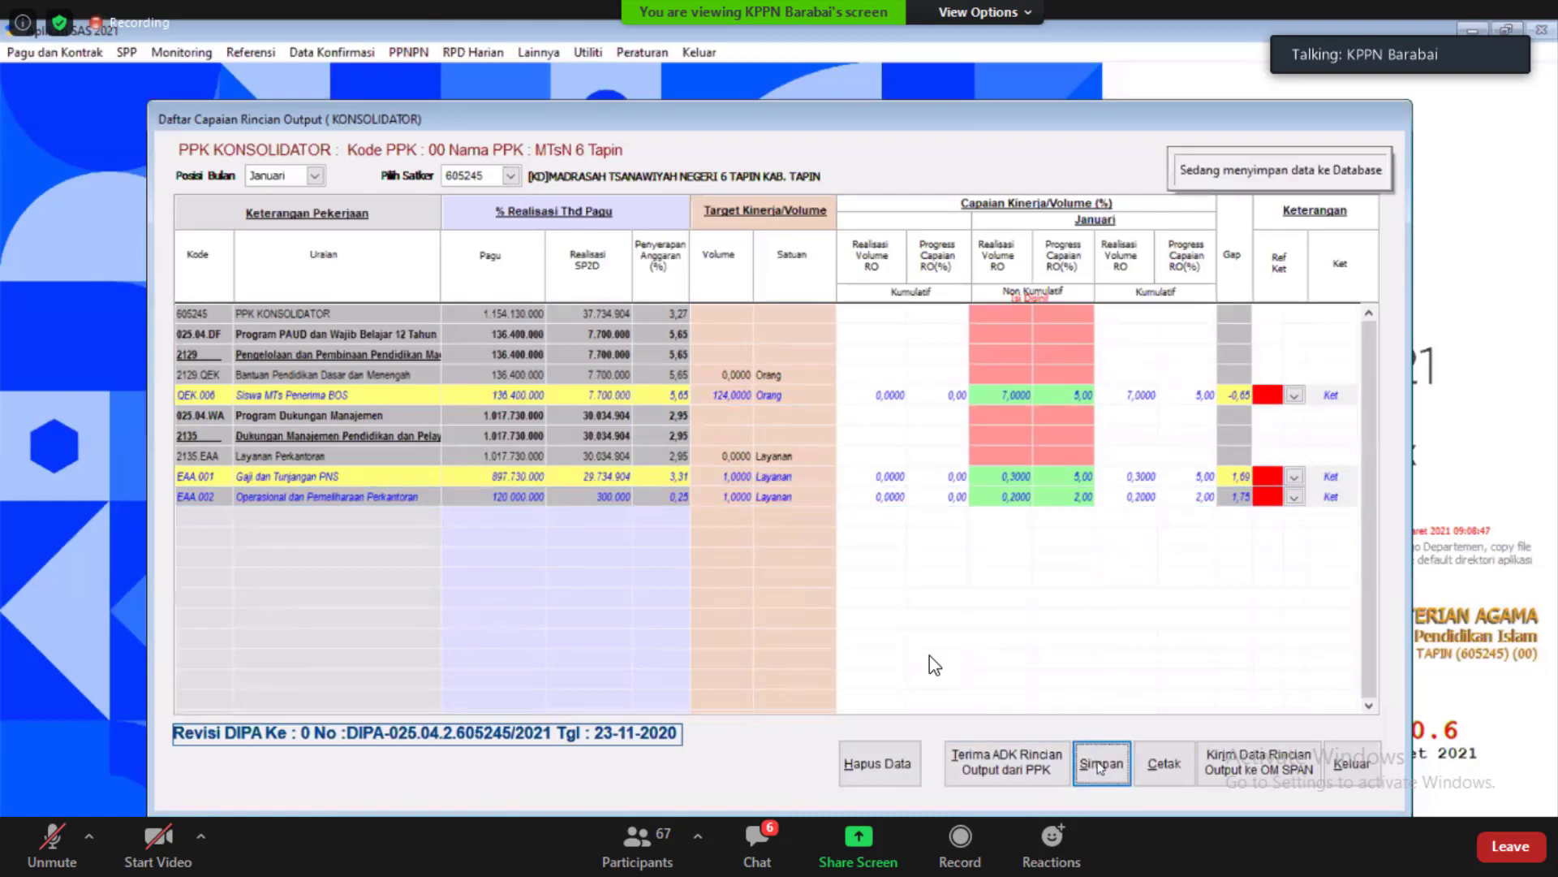
click(792, 495)
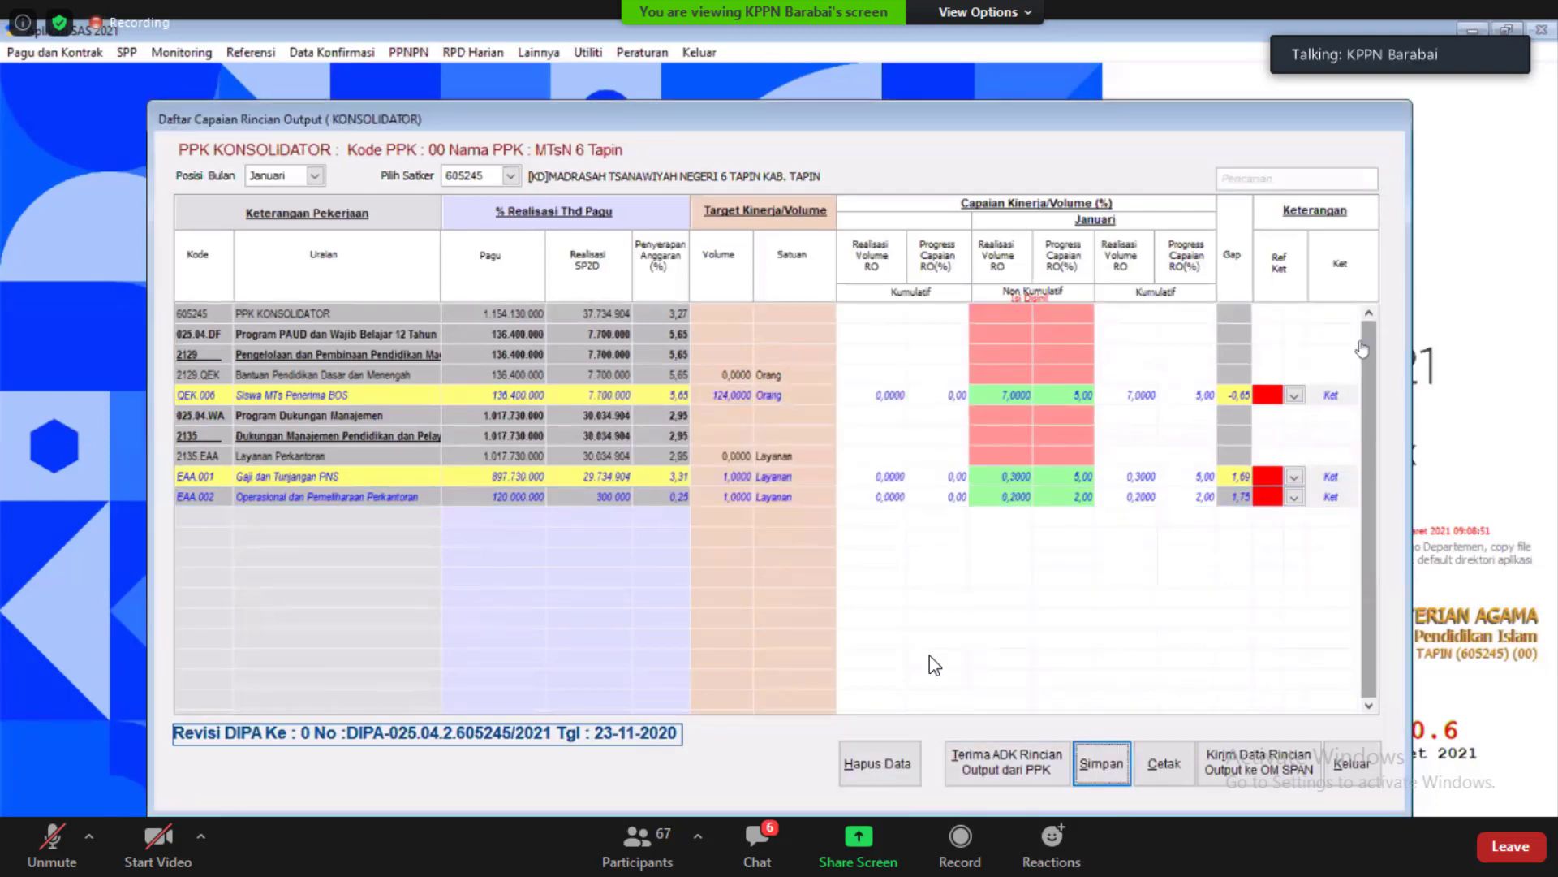
Review the QEK.006 explanation, close it without processing, and save the consolidator data again
click(1330, 398)
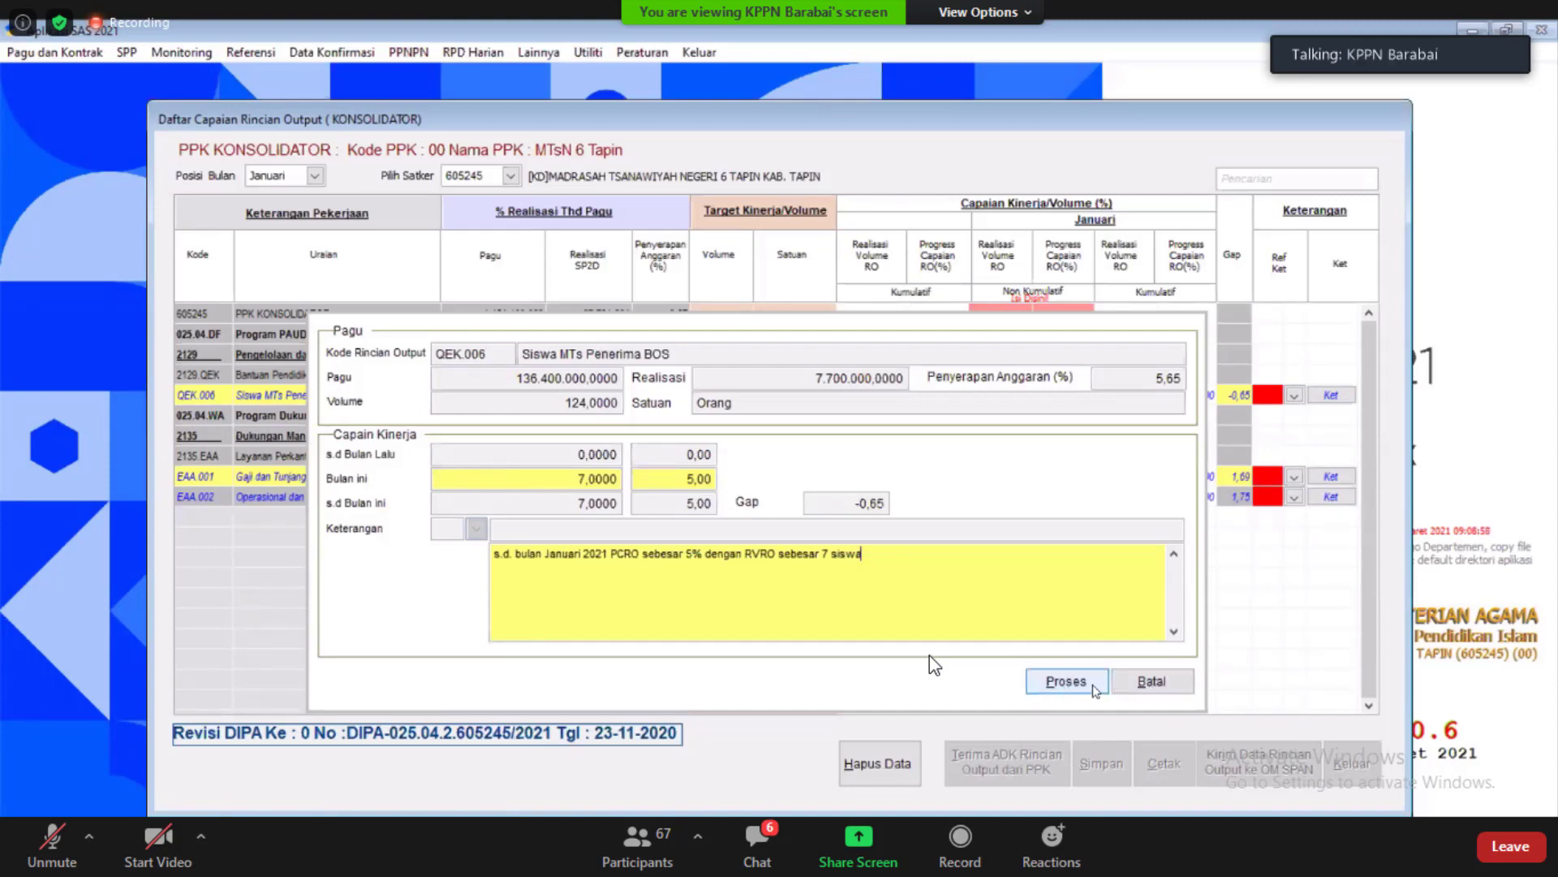
click(1130, 688)
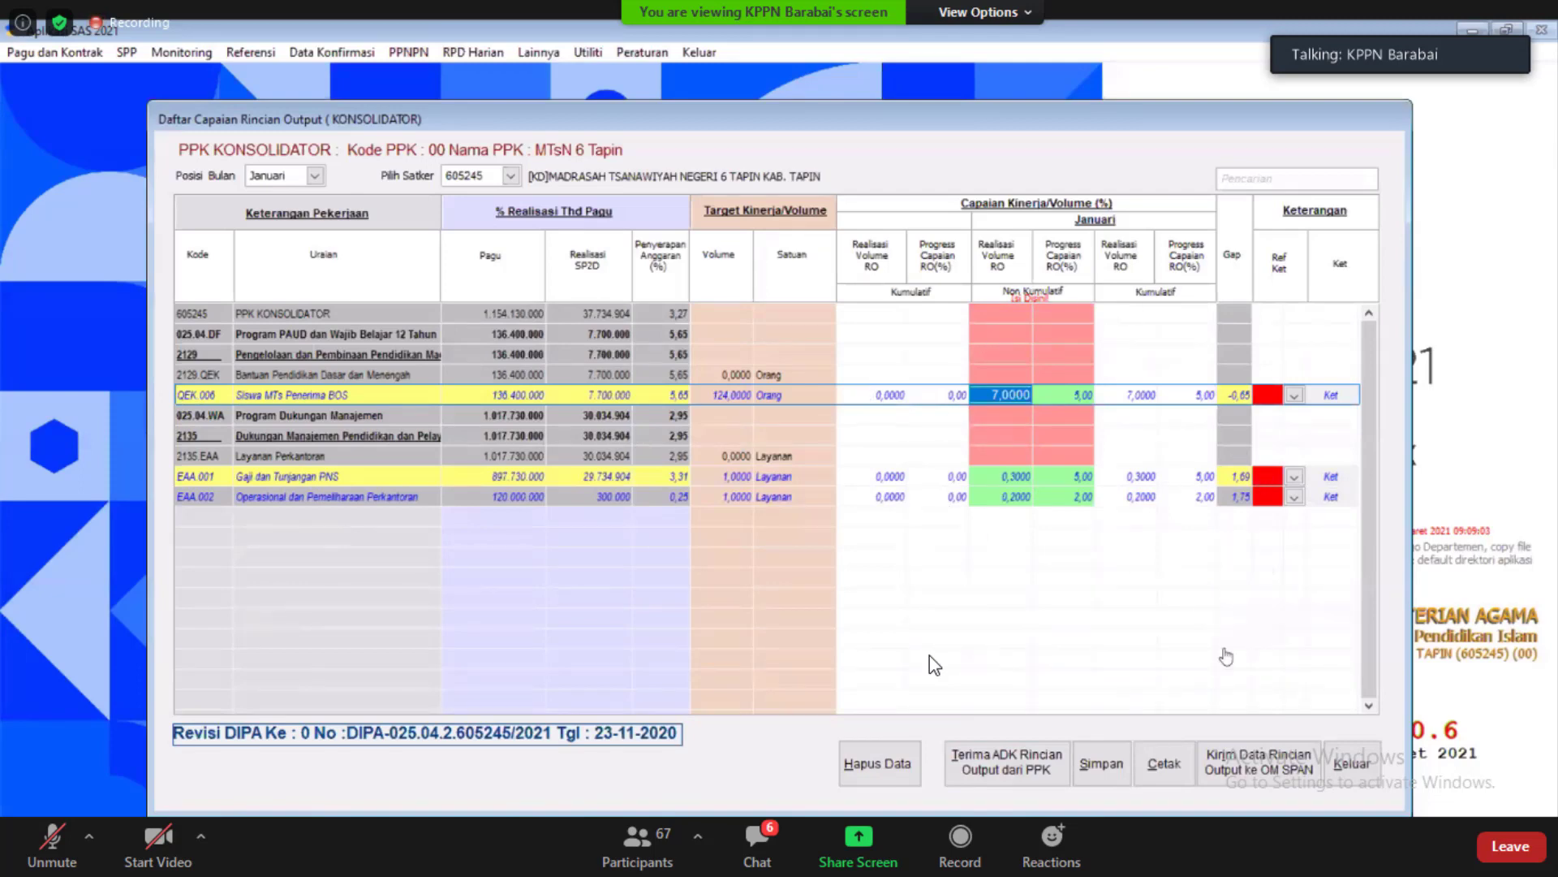
click(1100, 763)
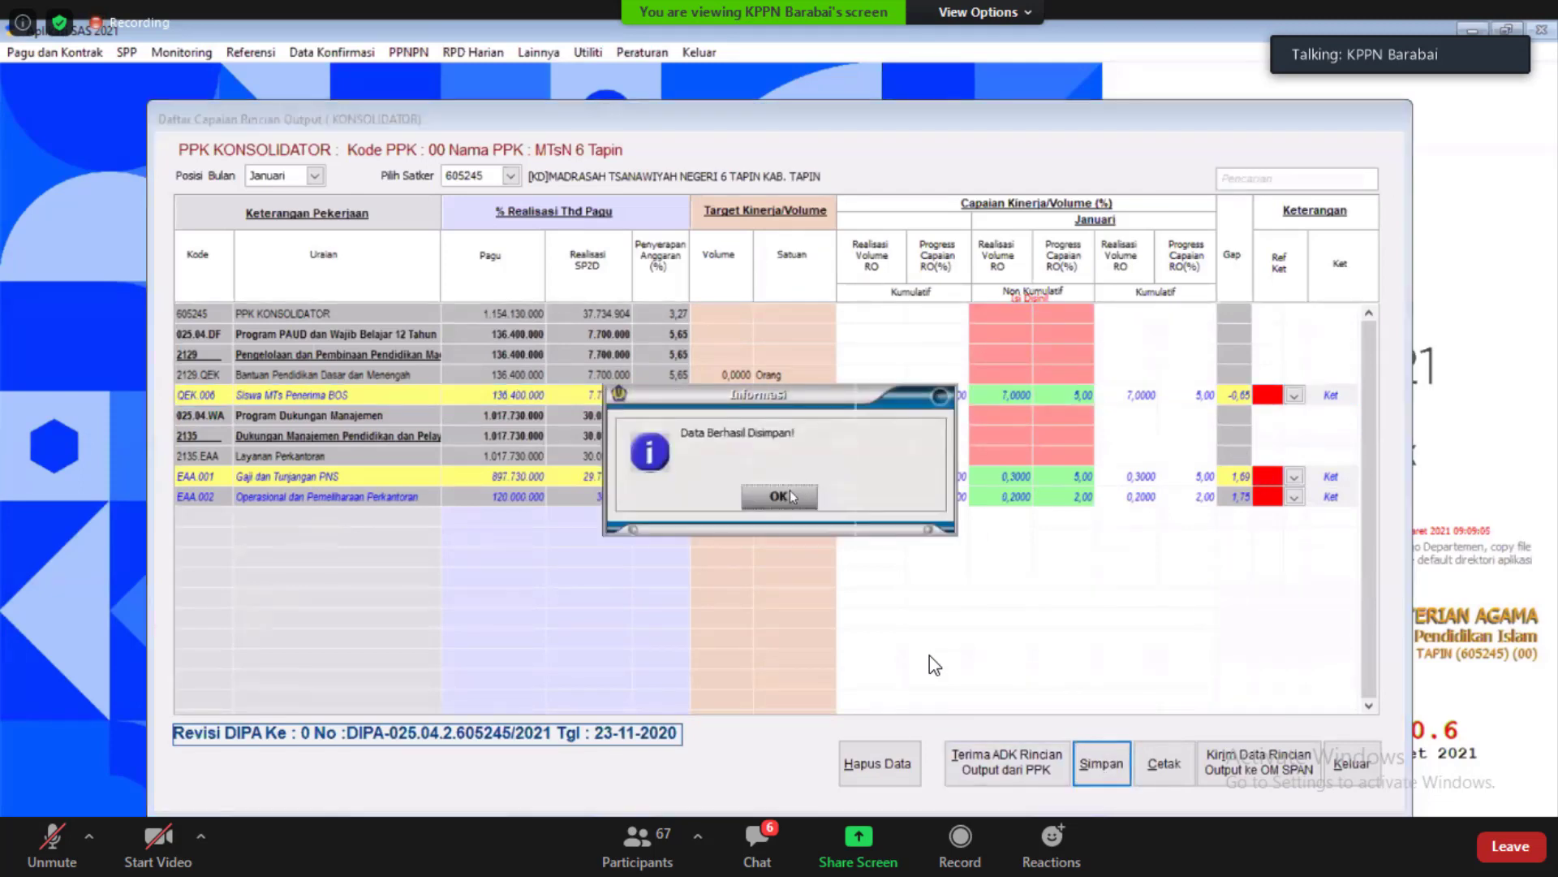
click(780, 496)
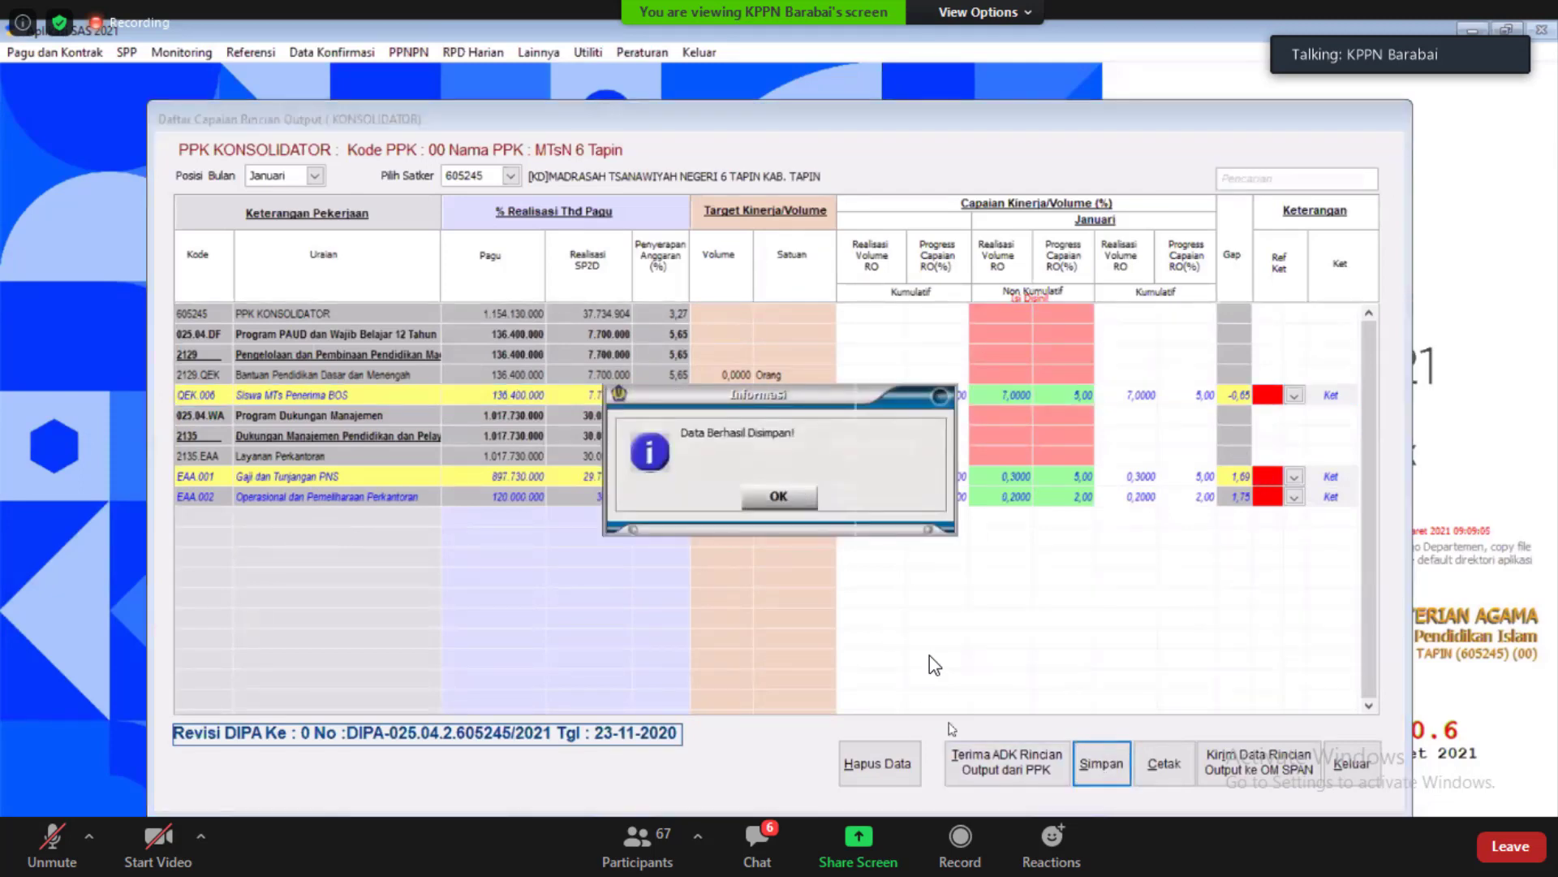
Export the January output detail data for OM SPAN, with the Desktop as destination folder
click(1250, 771)
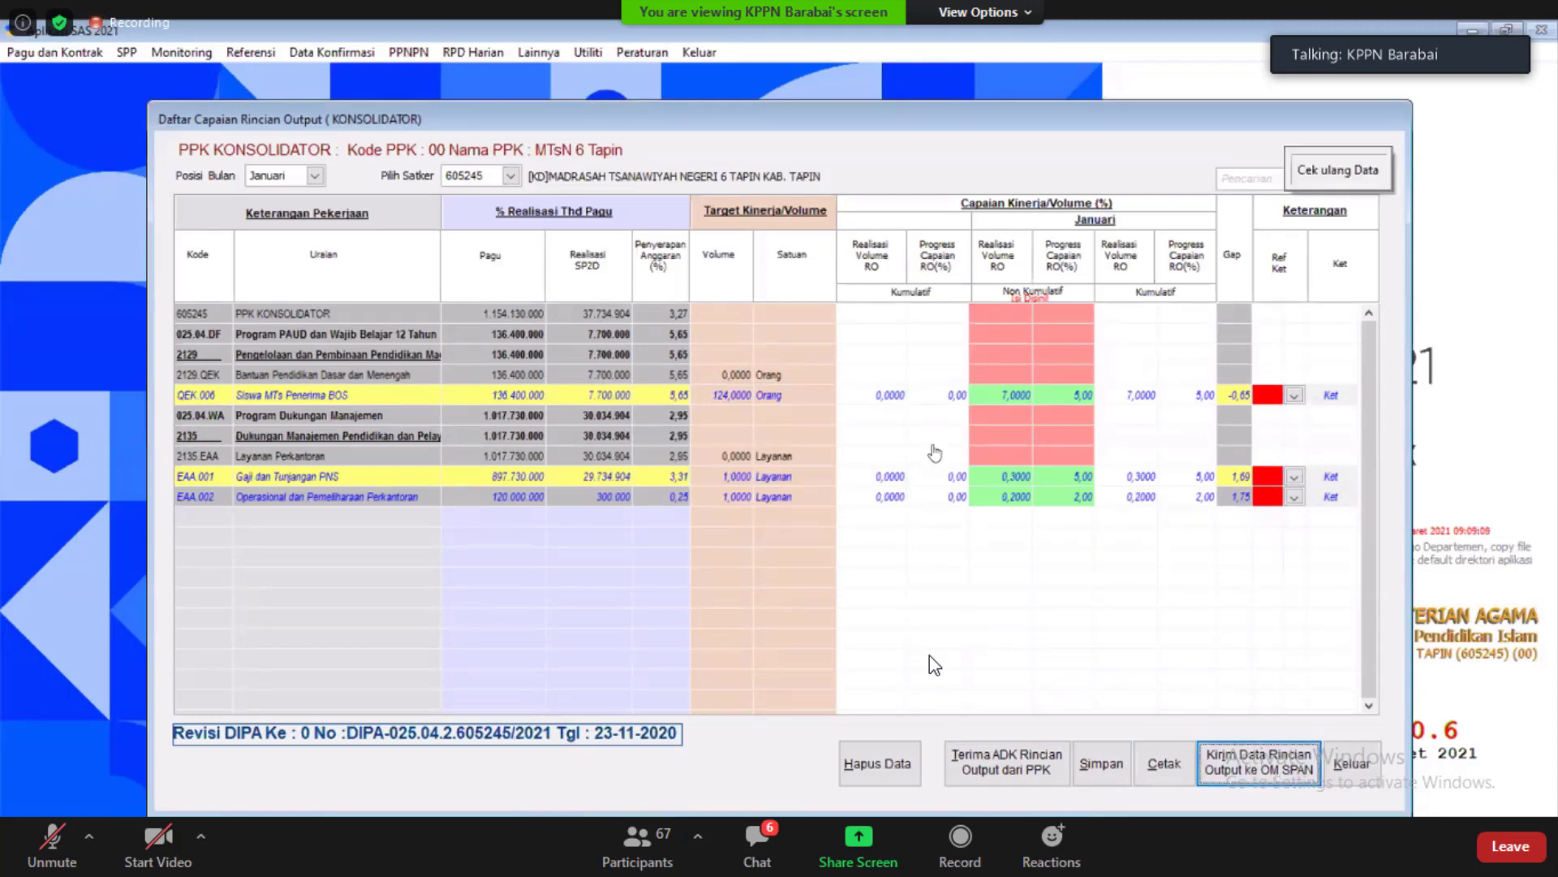
click(673, 423)
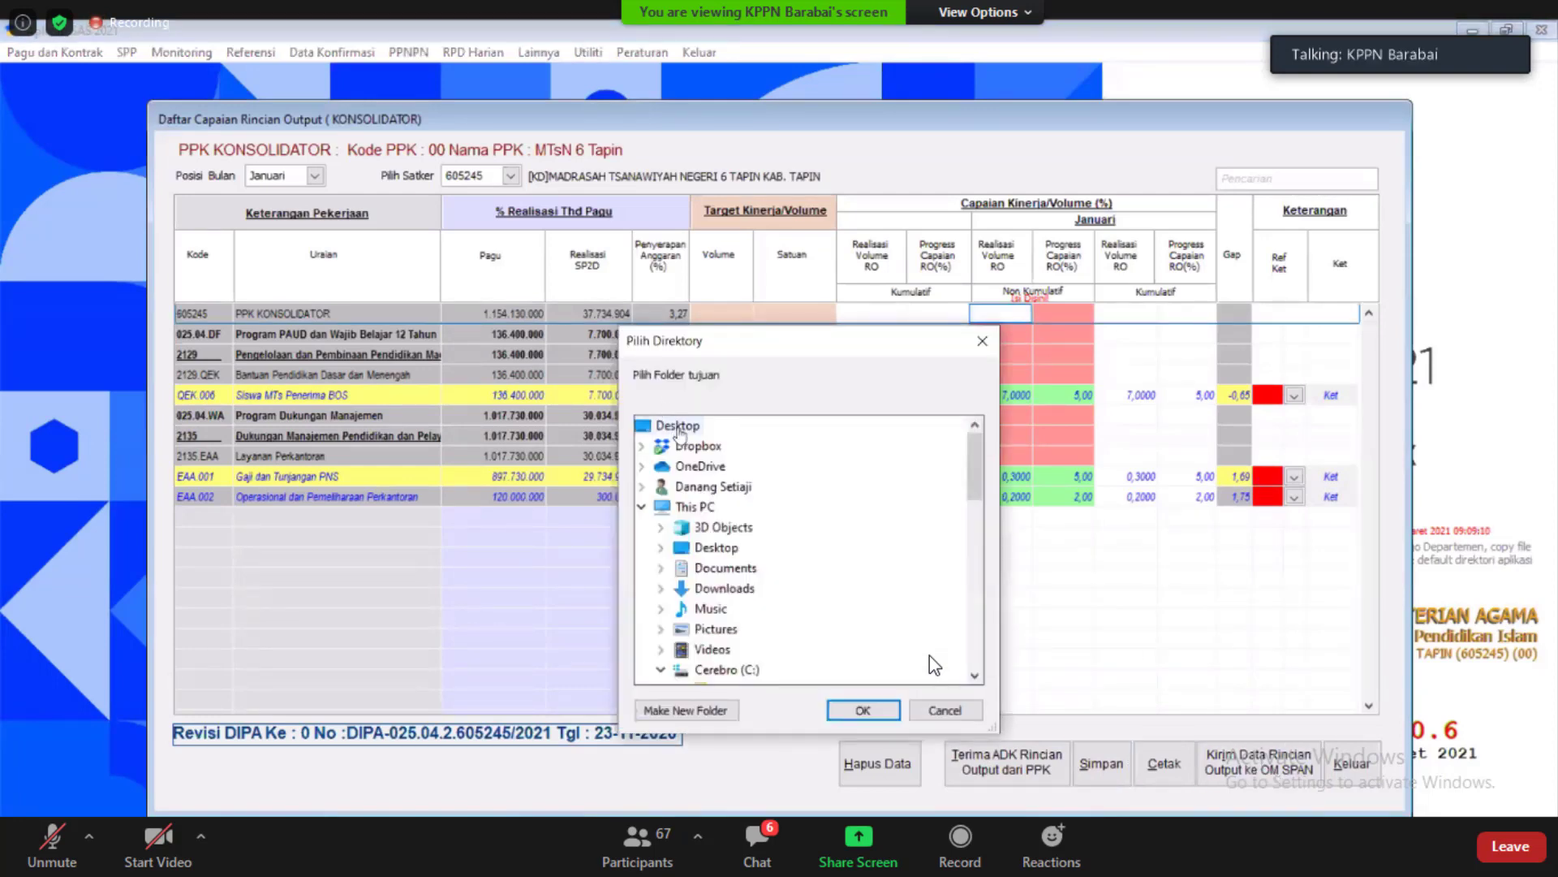
click(853, 714)
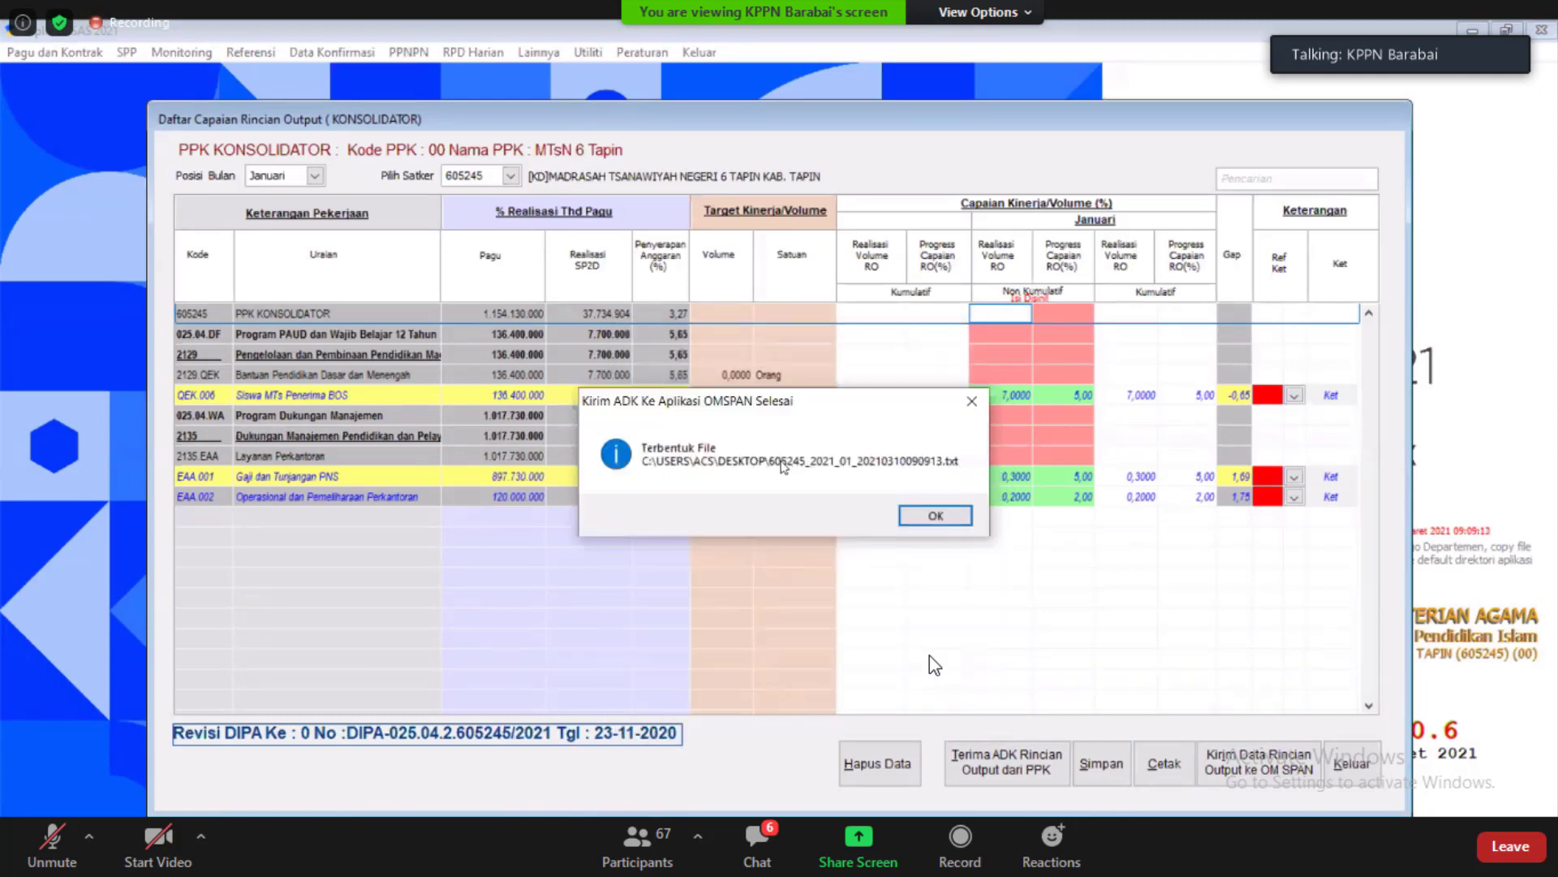
click(935, 517)
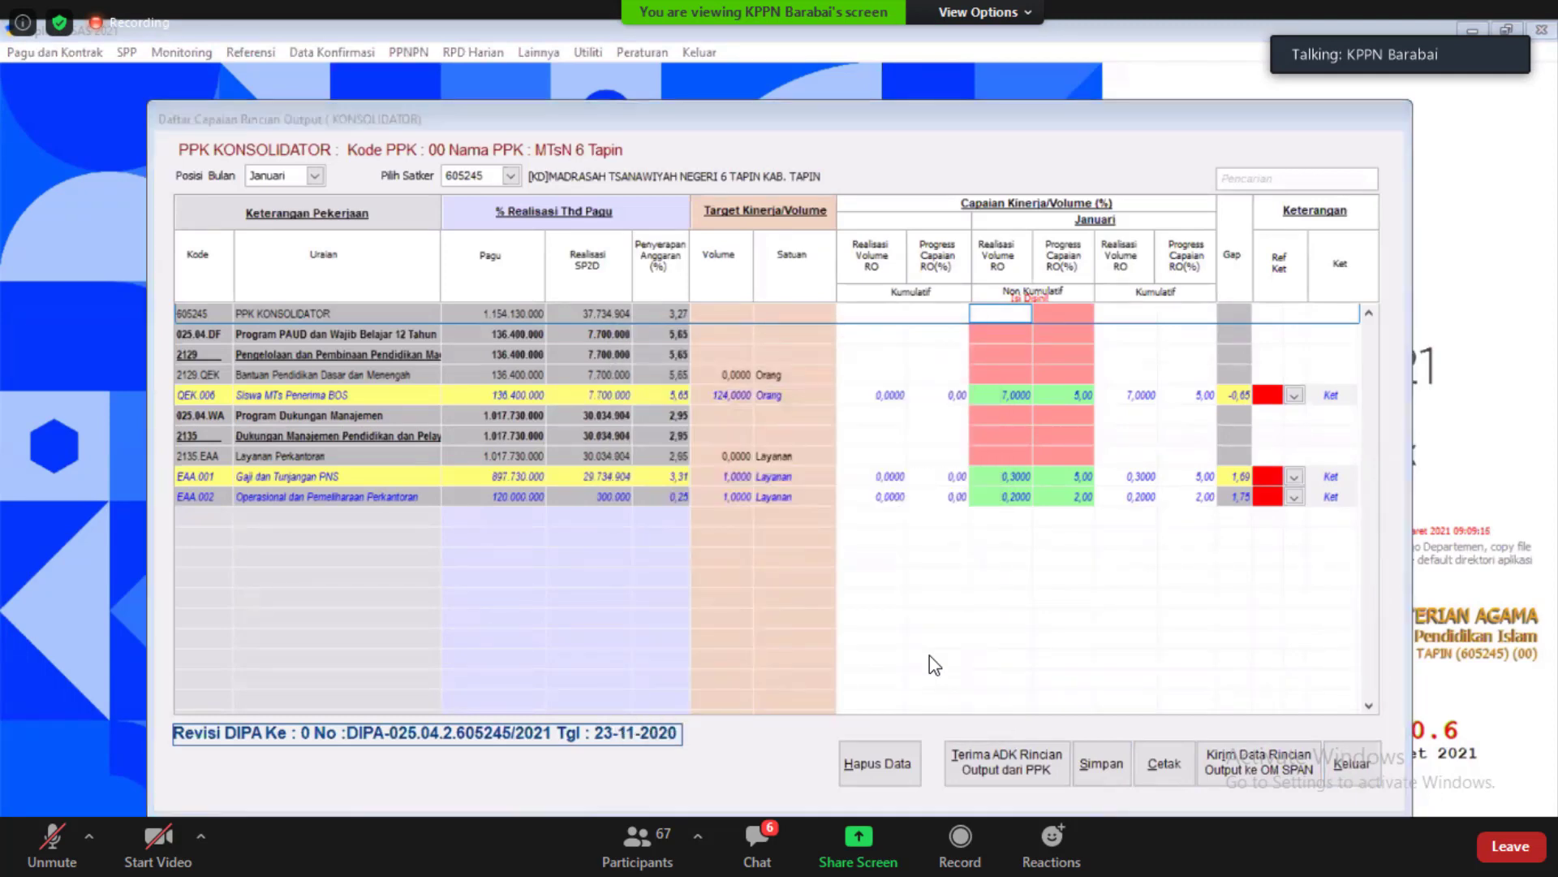